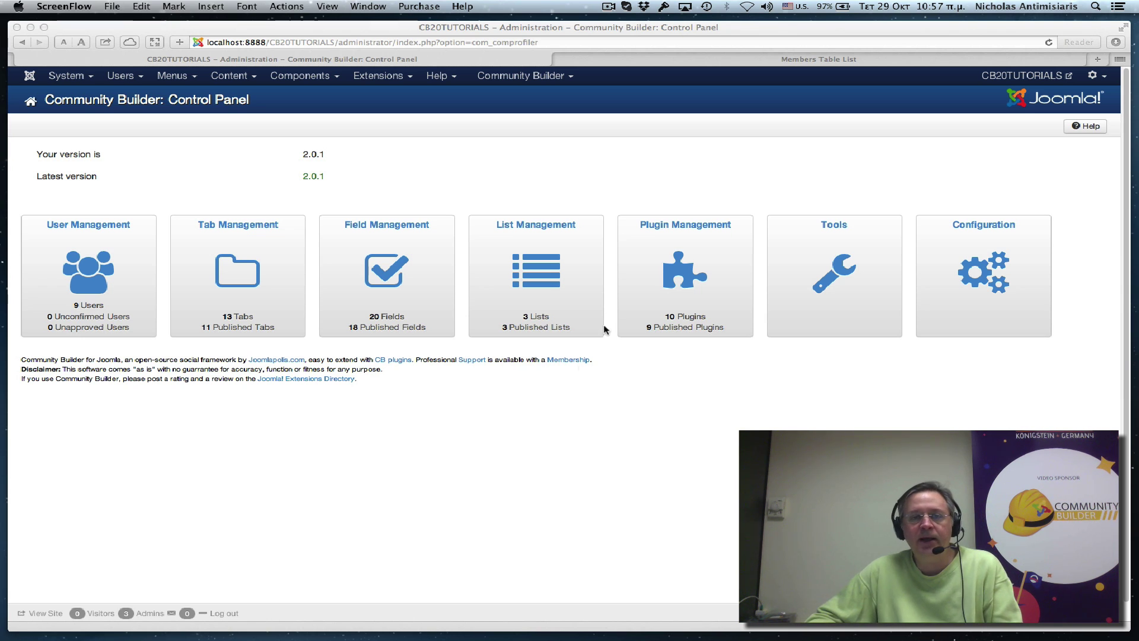
Step: Open the Community Builder menu in the Control Panel's top admin bar
left_click(492, 78)
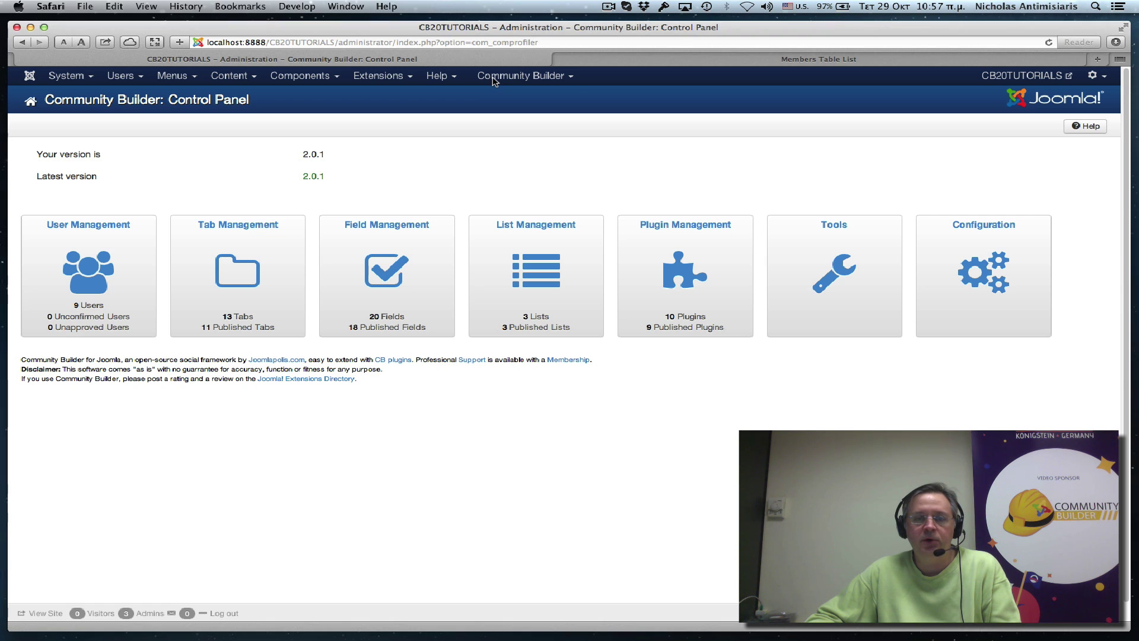
left_click(493, 77)
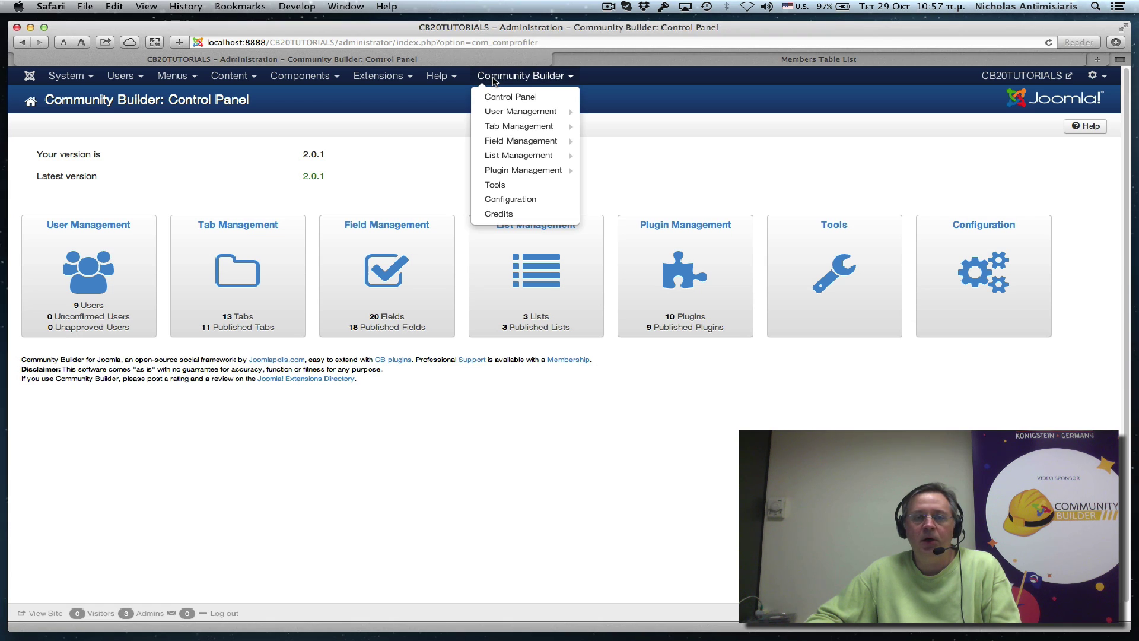
Step: Switch to the frontend Members Table List and scroll through the members, then back up
left_click(624, 61)
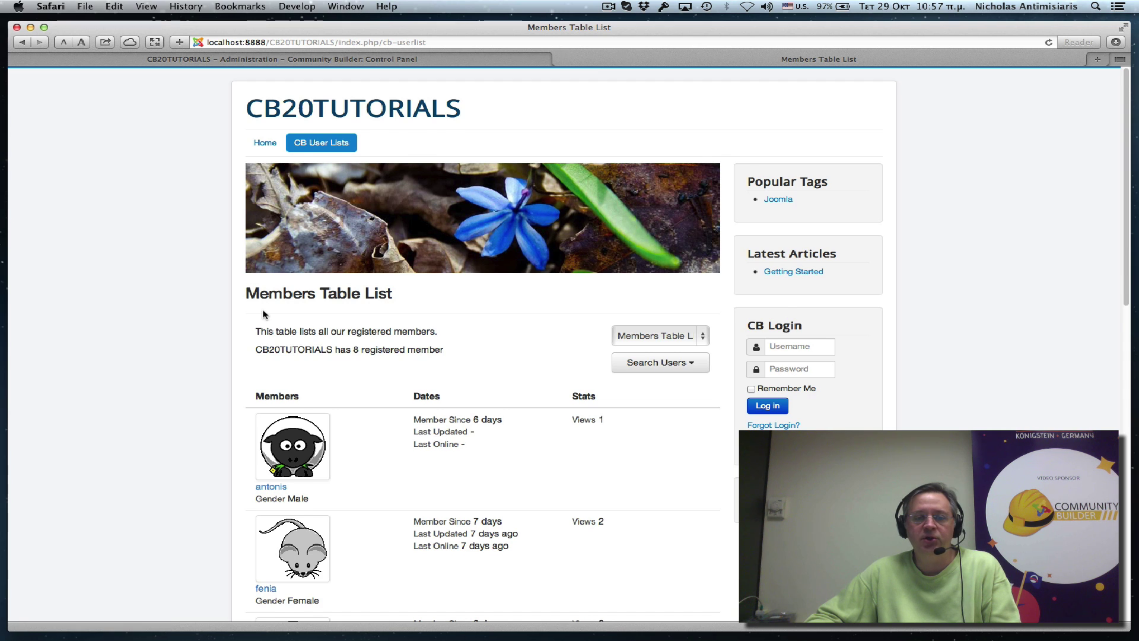
scroll(237, 296, "down", 3)
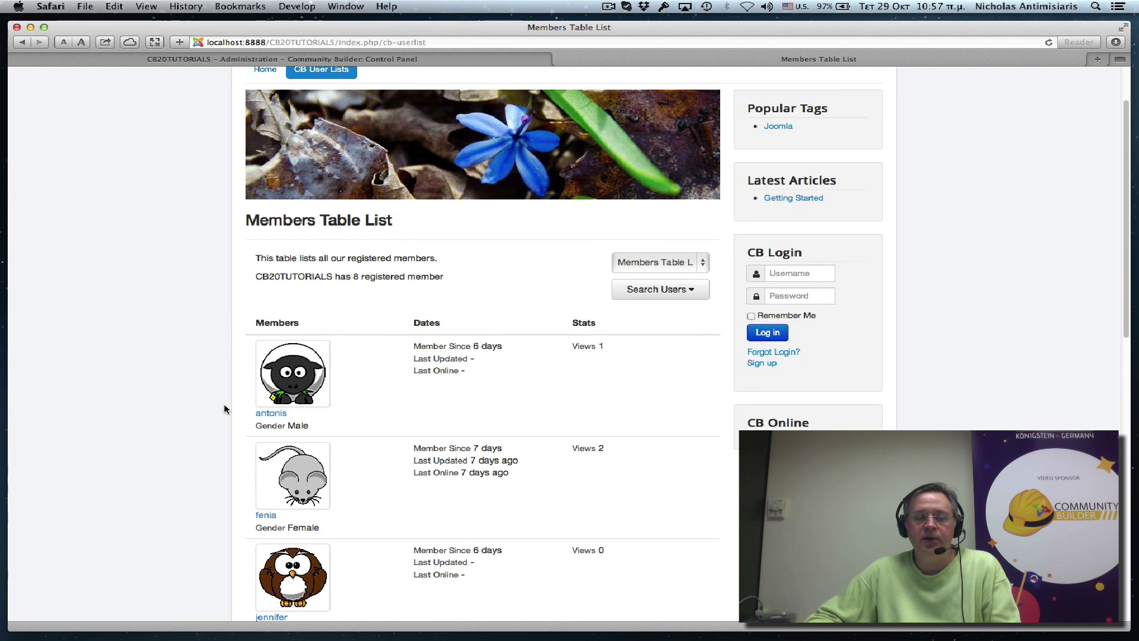
scroll(208, 396, "down", 1)
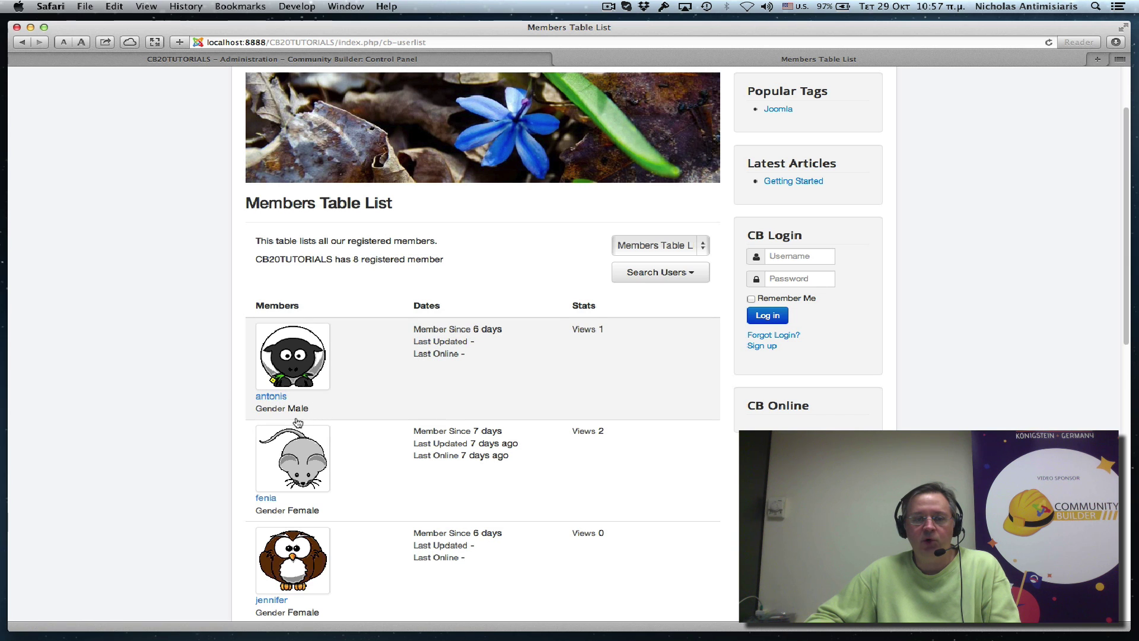
scroll(303, 418, "down", 3)
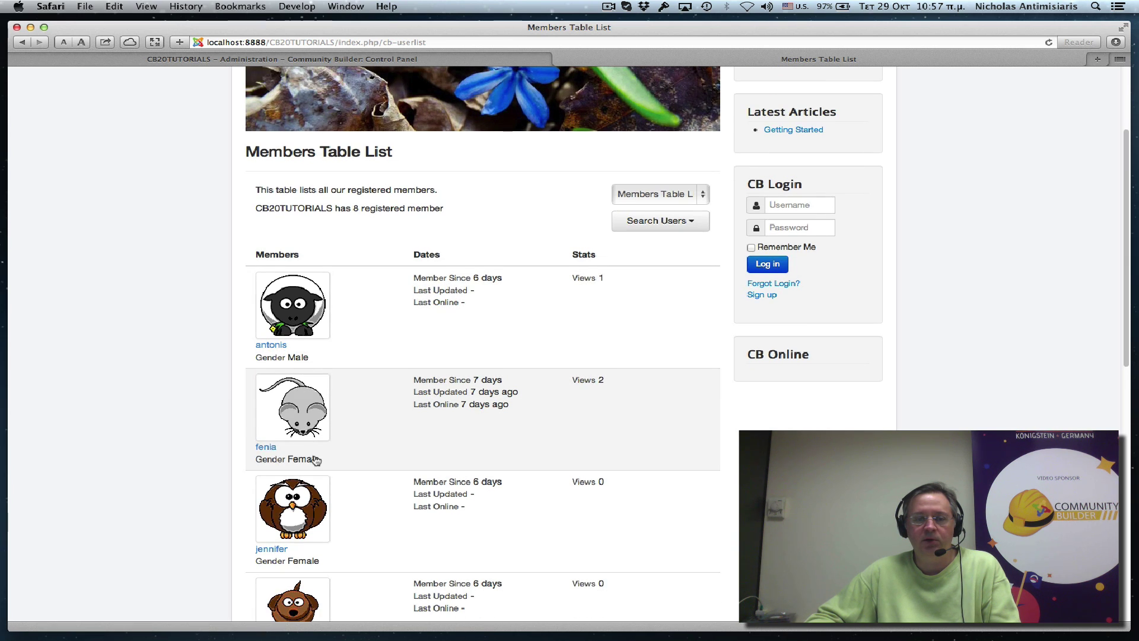
scroll(326, 509, "down", 2)
scroll(325, 536, "down", 4)
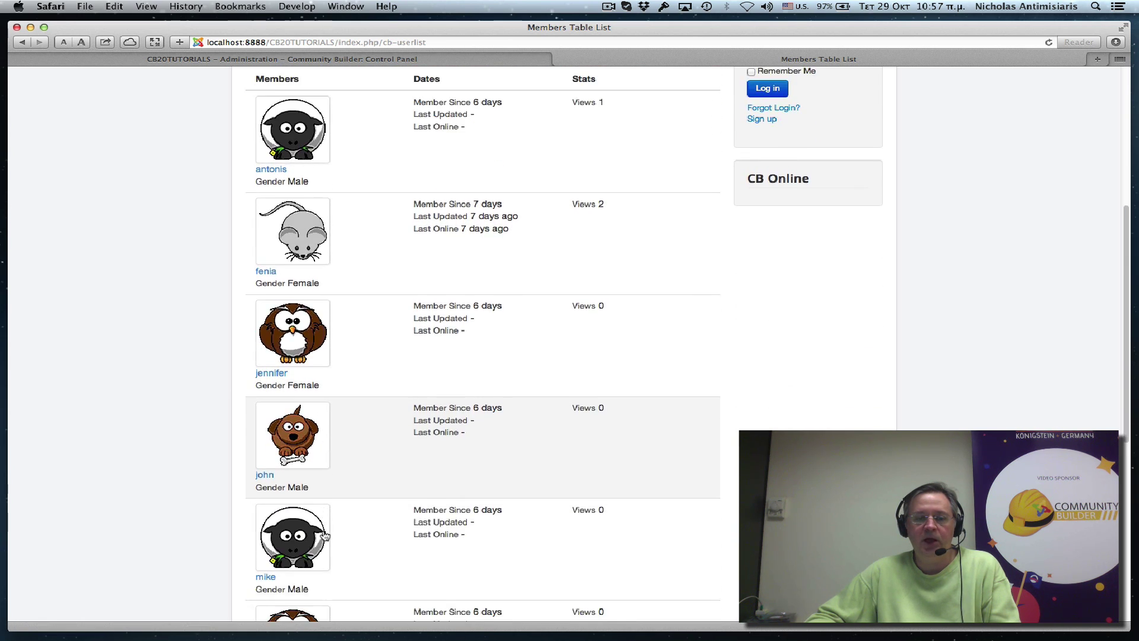
scroll(617, 336, "up", 10)
Step: Search the members list for male members only
left_click(628, 362)
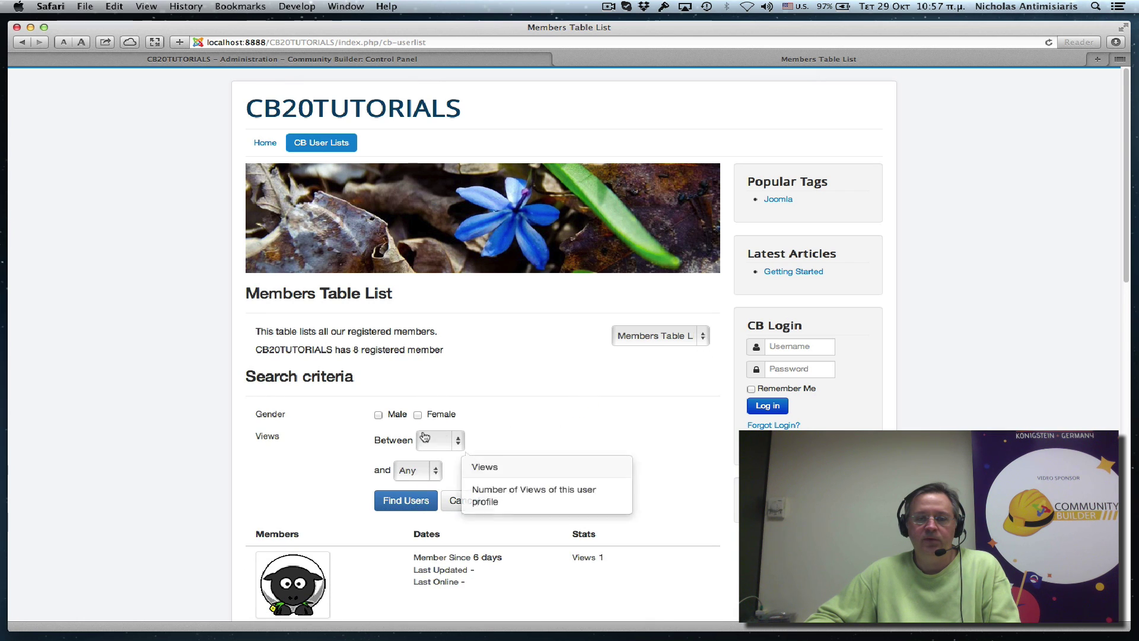
left_click(379, 415)
left_click(404, 502)
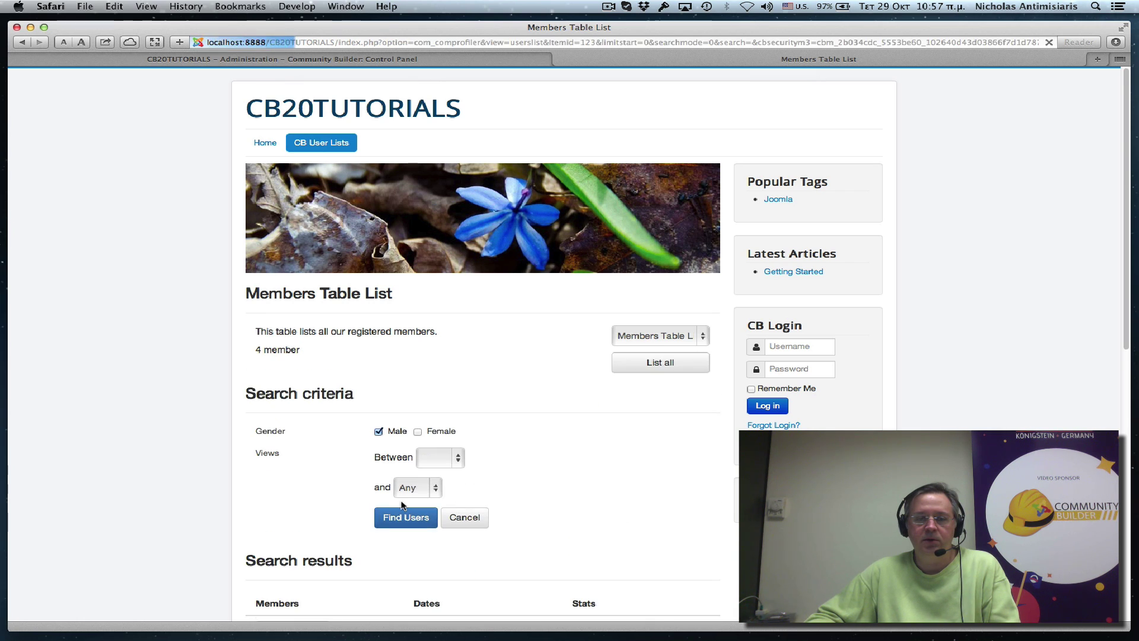
Step: Rerun the search for female members instead and browse the four results
left_click(379, 432)
left_click(417, 431)
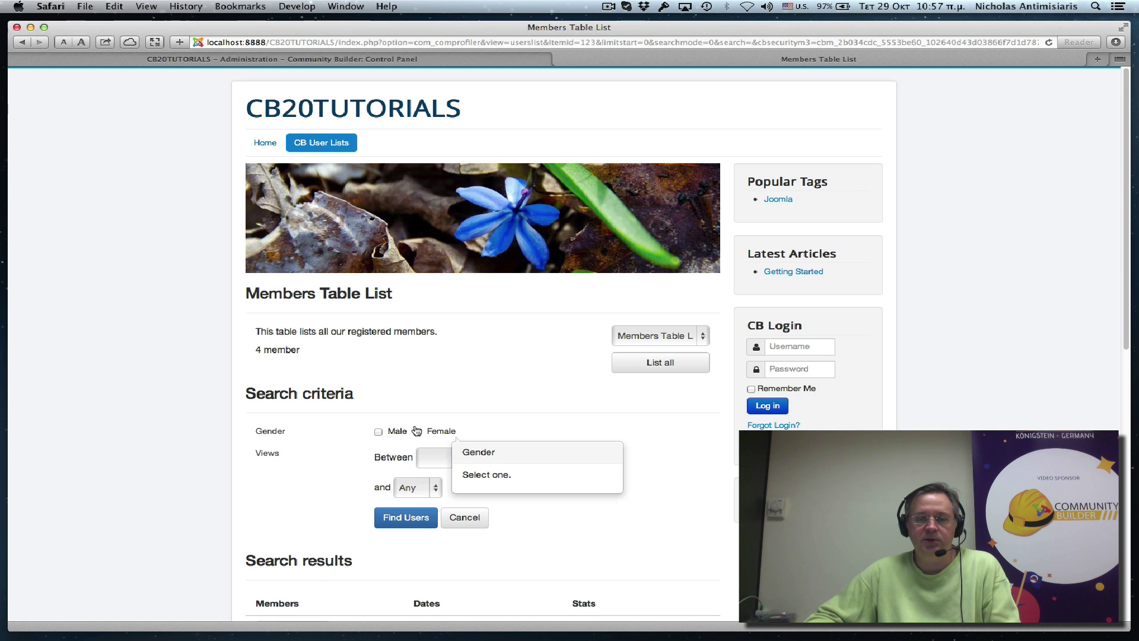
left_click(401, 517)
scroll(401, 517, "down", 3)
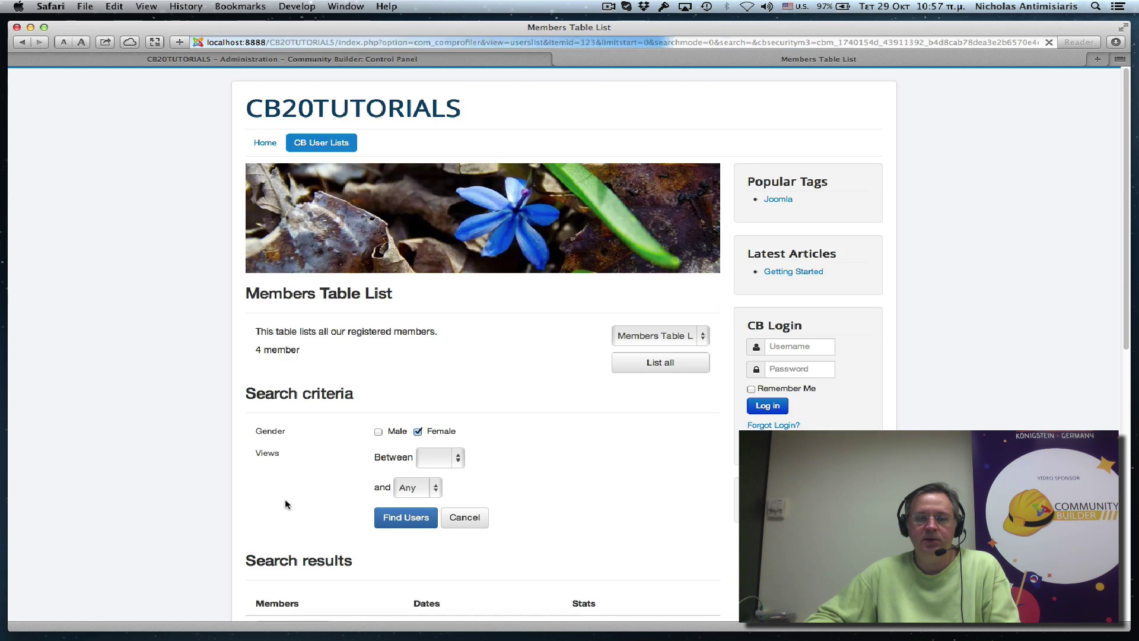
scroll(284, 502, "down", 10)
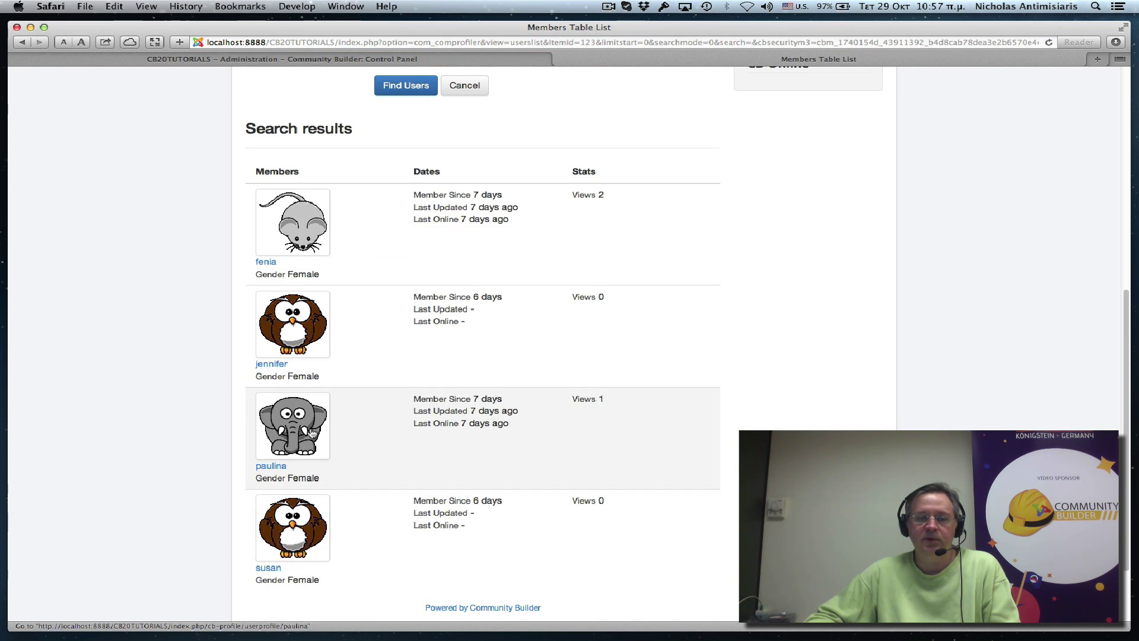
scroll(264, 457, "up", 5)
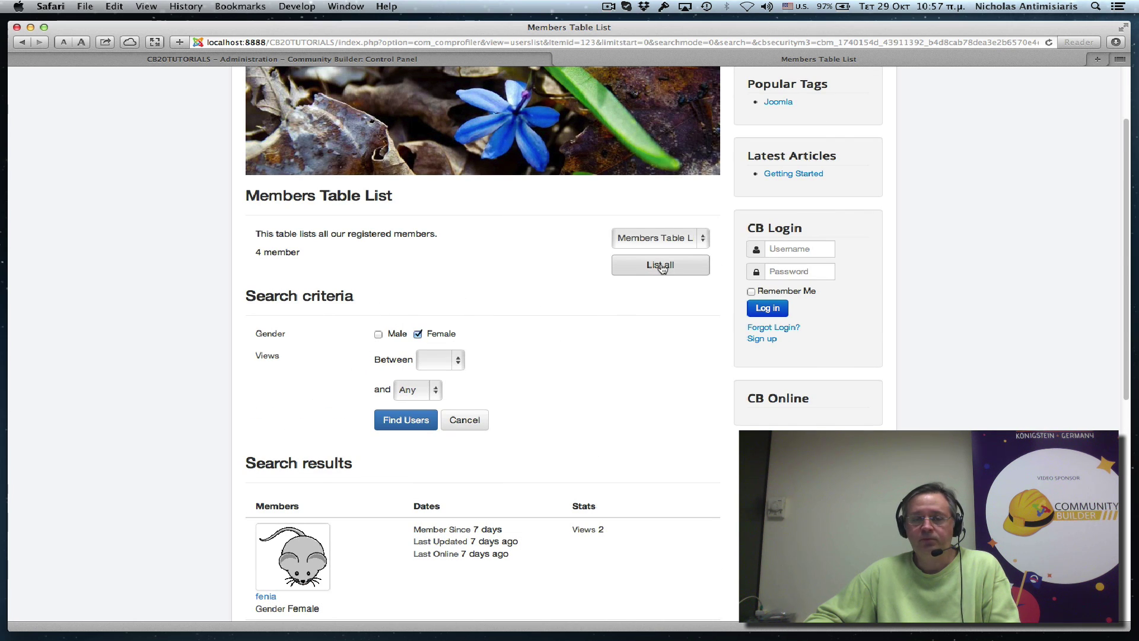
scroll(618, 323, "down", 2)
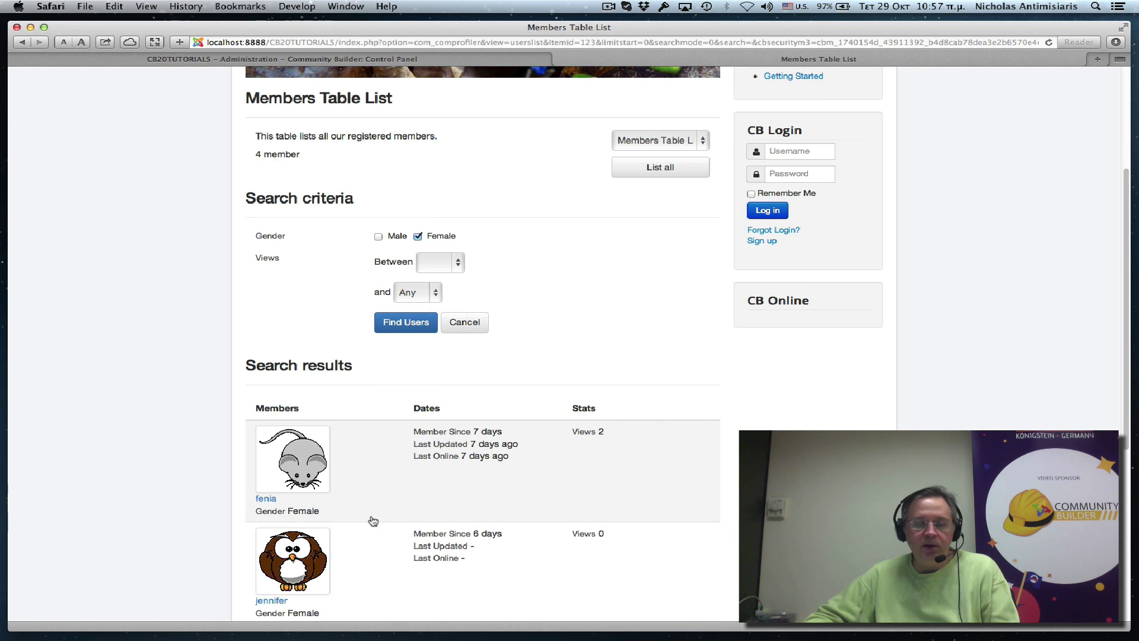
scroll(407, 458, "up", 3)
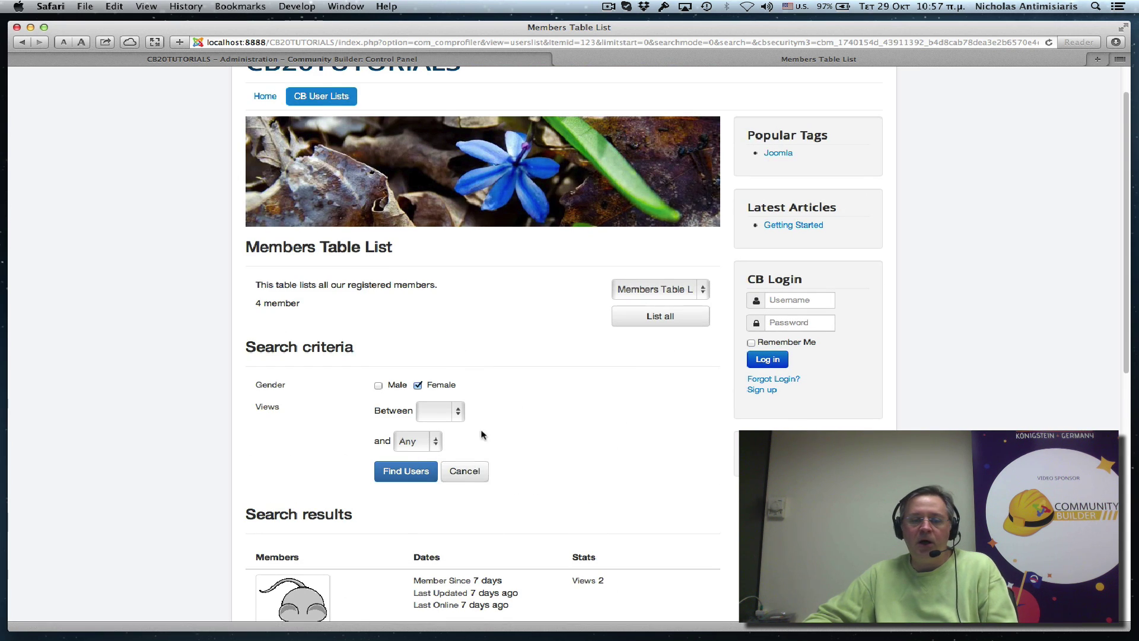
scroll(482, 435, "down", 2)
Step: Open fenia's profile, highlight its Gender value 'Female', and bring up the VIDEOBLOG folder
left_click(332, 488)
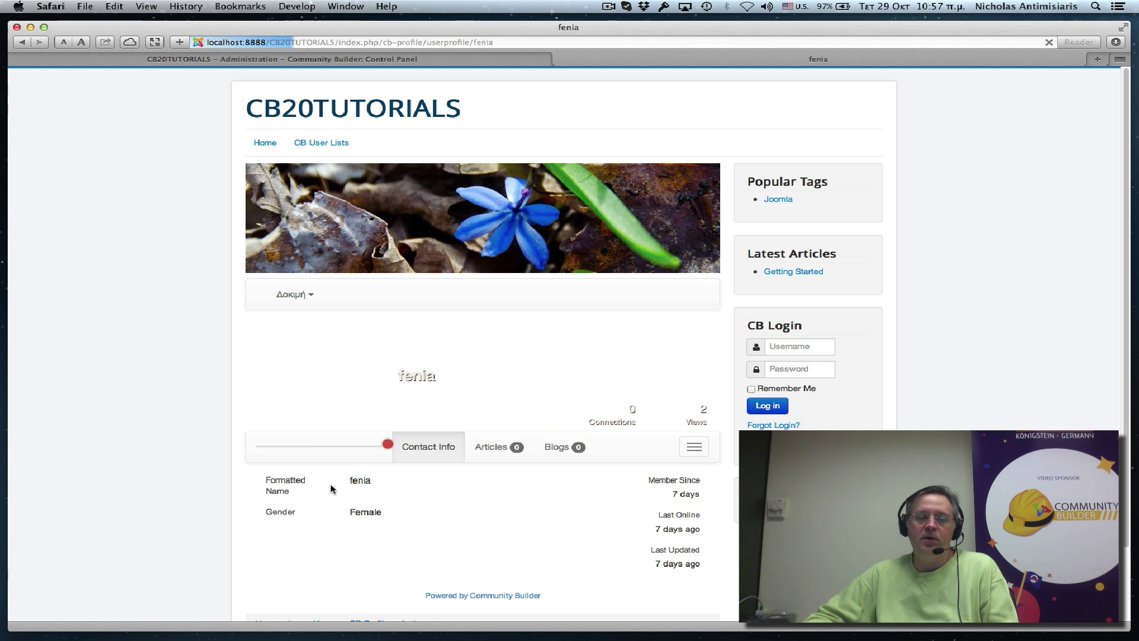
scroll(415, 483, "down", 3)
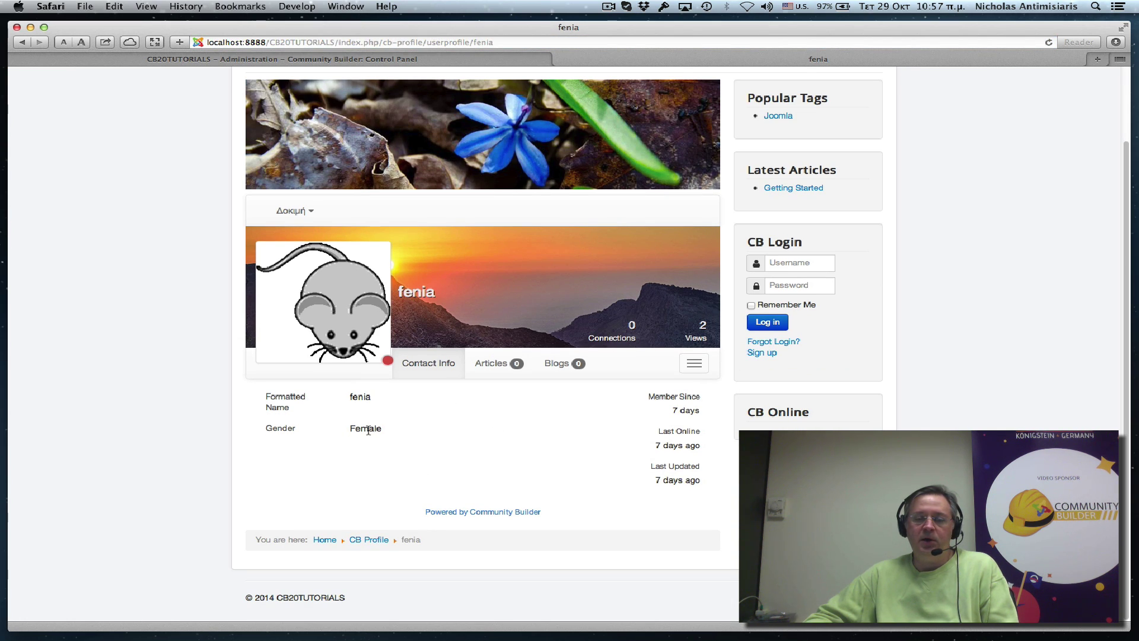
left_click_drag(350, 427, 395, 427)
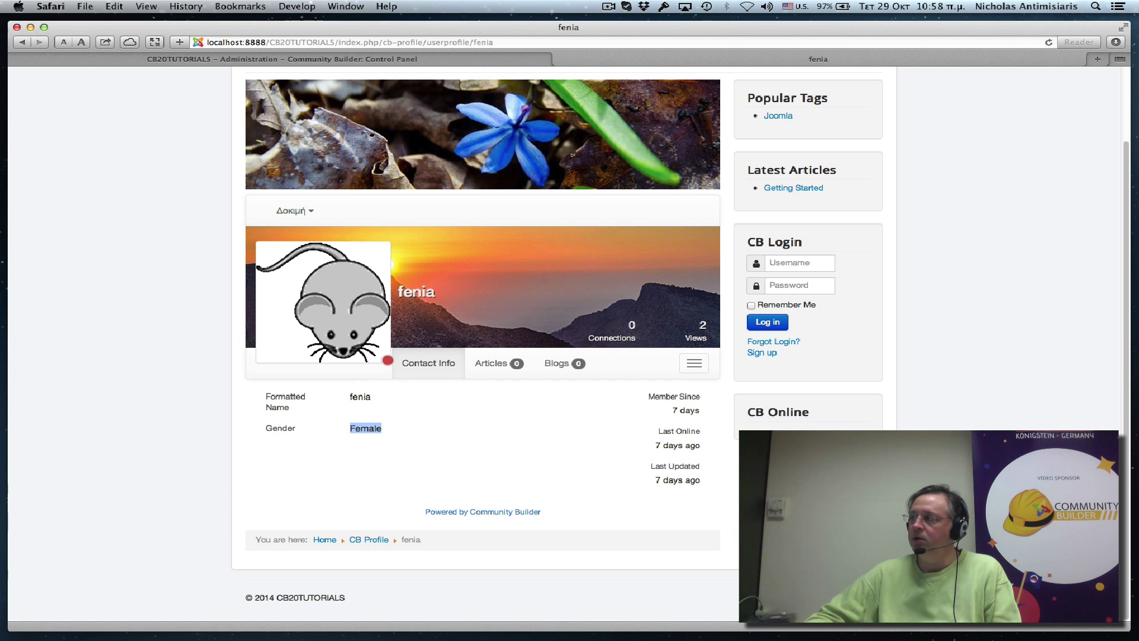
key("super+Tab")
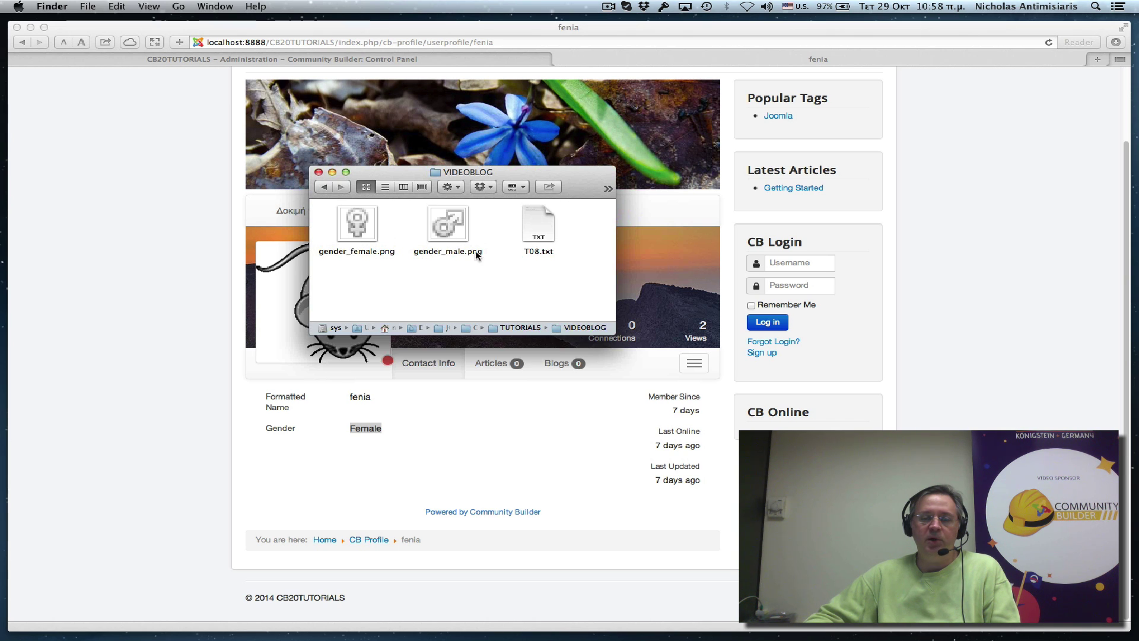
Step: Drag the VIDEOBLOG Finder window off the right edge of the screen
left_click_drag(446, 176, 1138, 172)
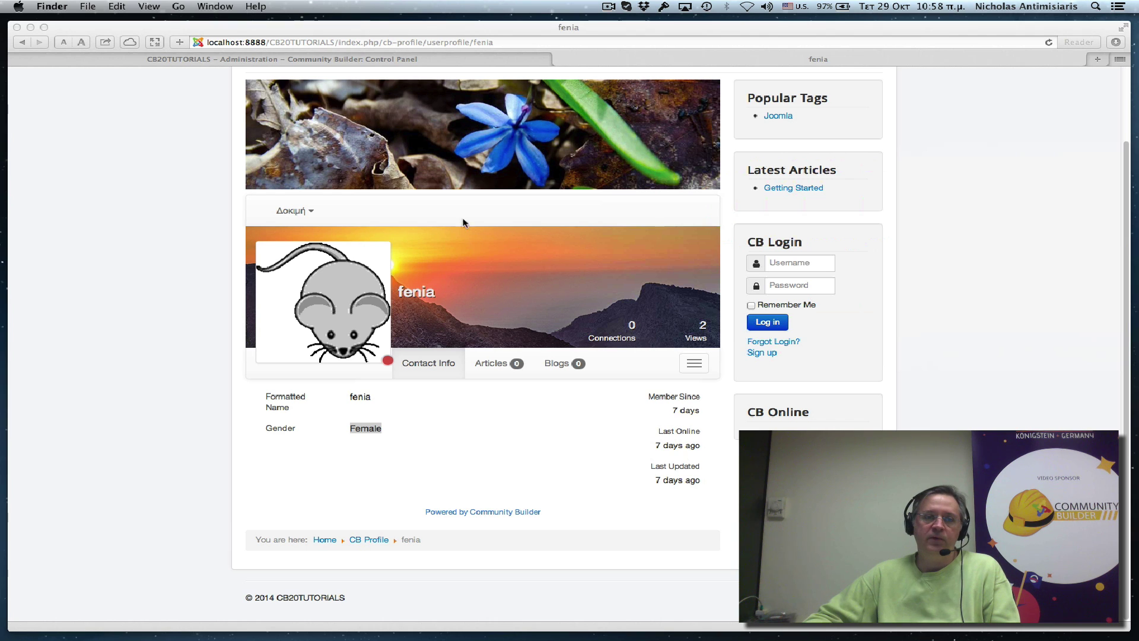
Step: Return to the admin Control Panel and go to Content > Media Manager
left_click(198, 60)
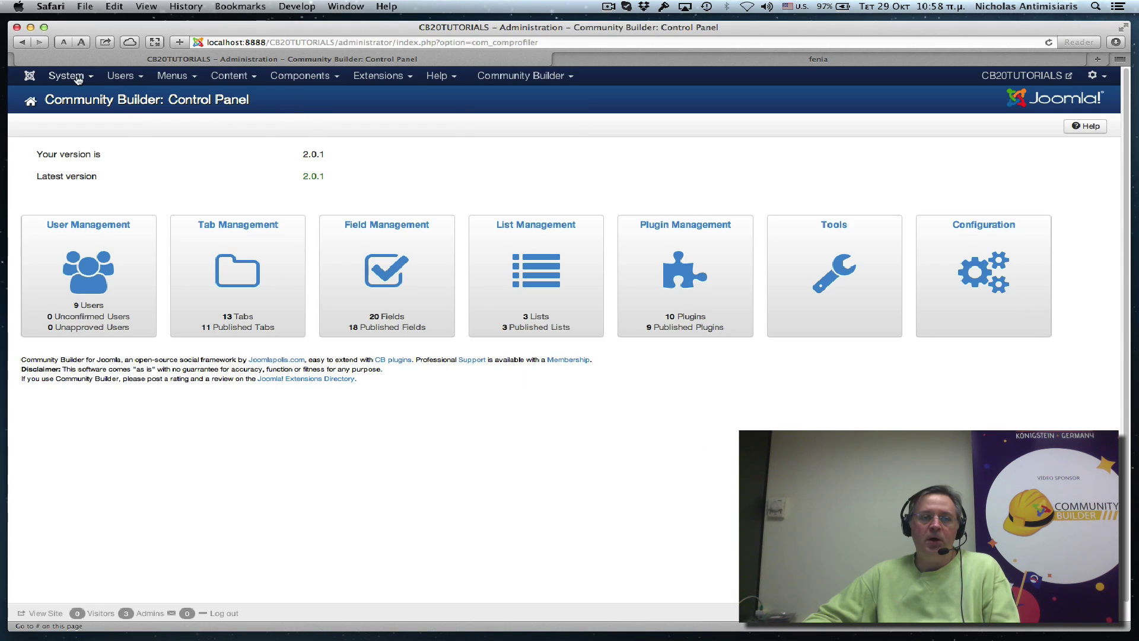
left_click(219, 81)
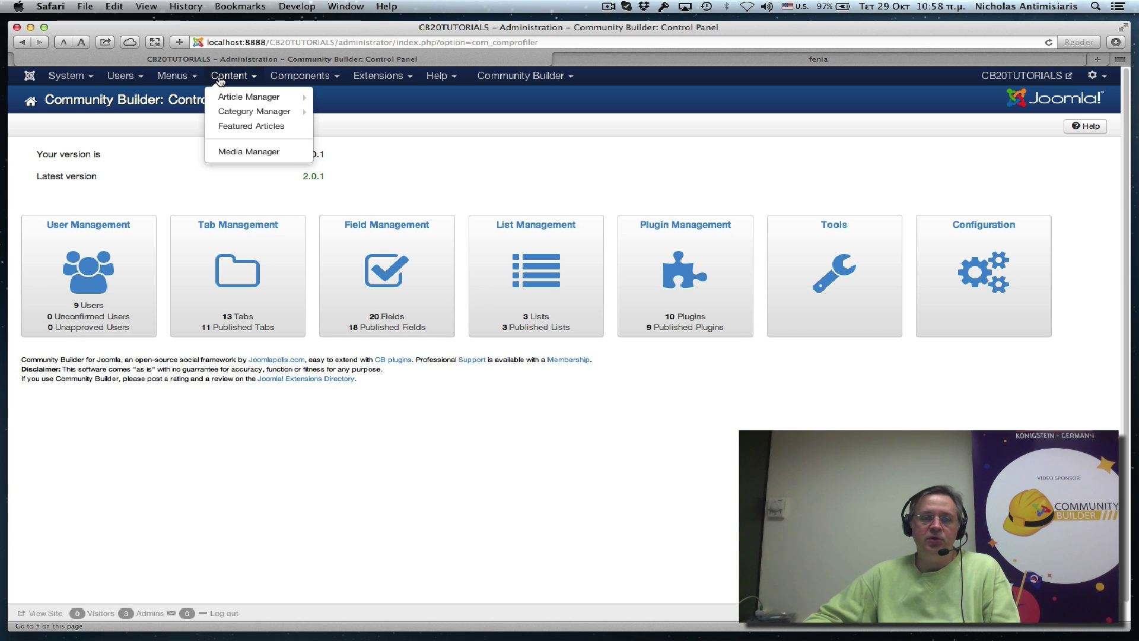
left_click(242, 152)
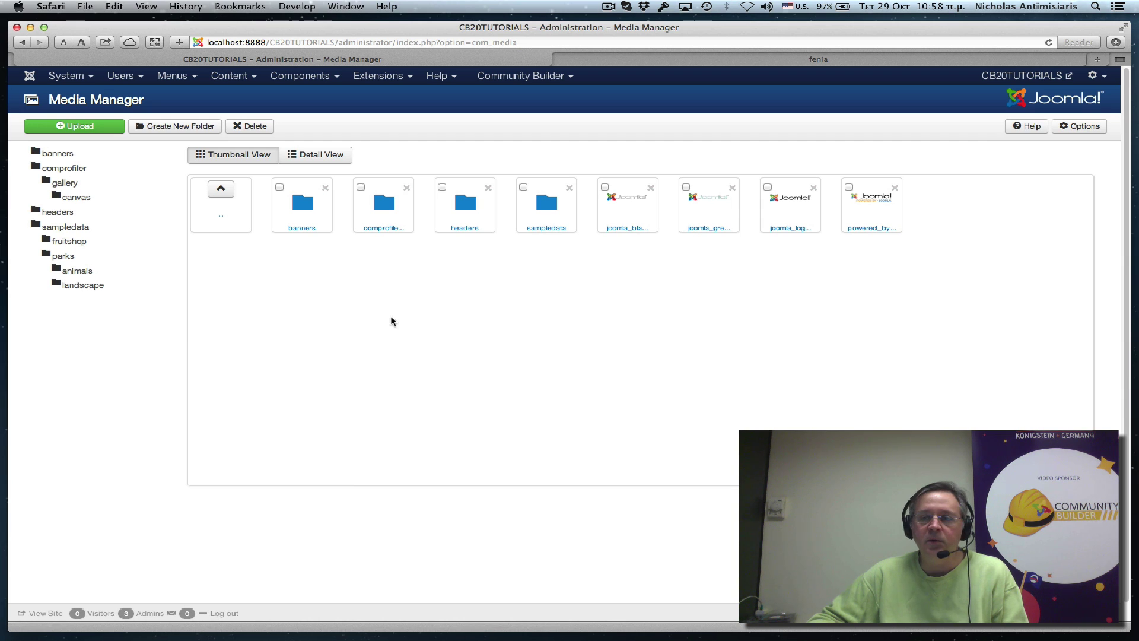
scroll(421, 363, "down", 1)
scroll(421, 363, "up", 1)
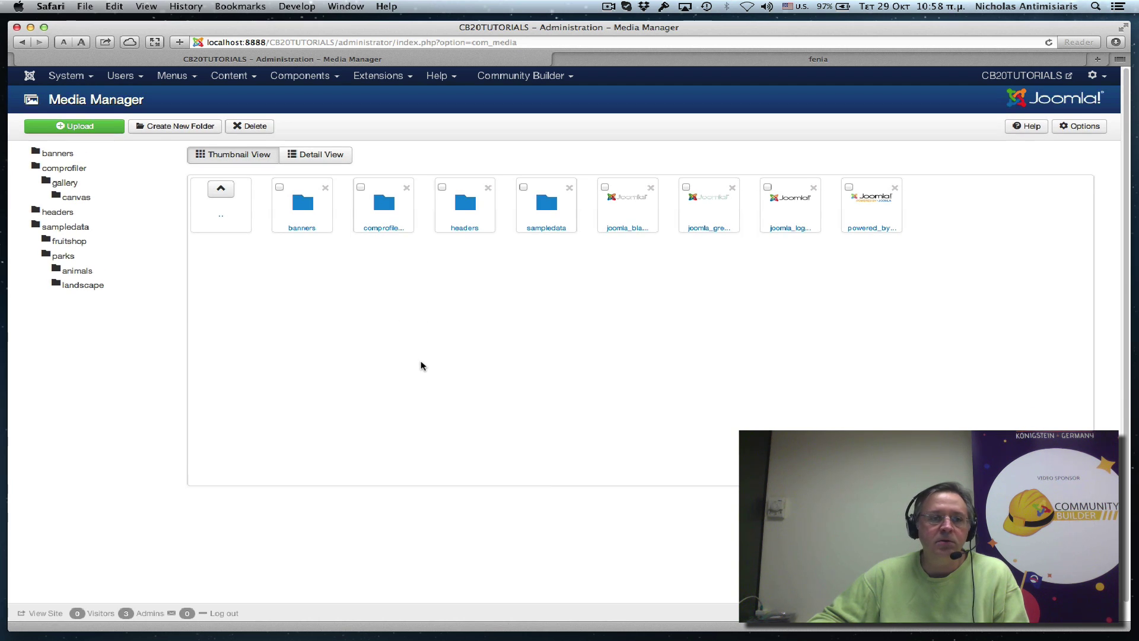
Step: Start a Media Manager upload and browse to the OPS > TUTORIALS > VIDEOBLOG folder
left_click(71, 127)
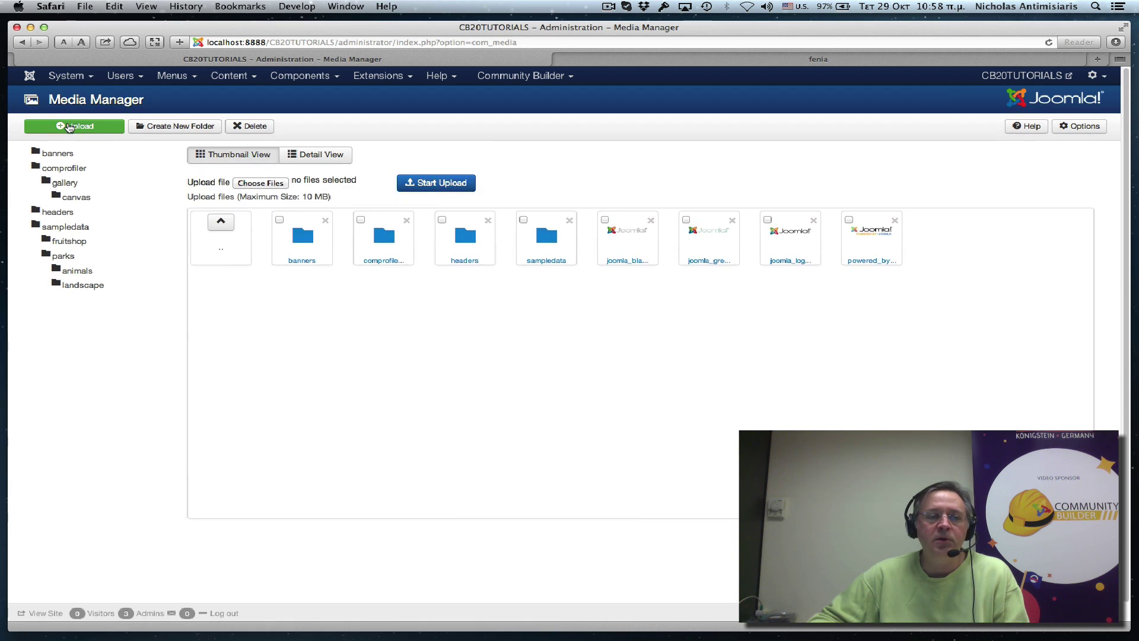
left_click(264, 184)
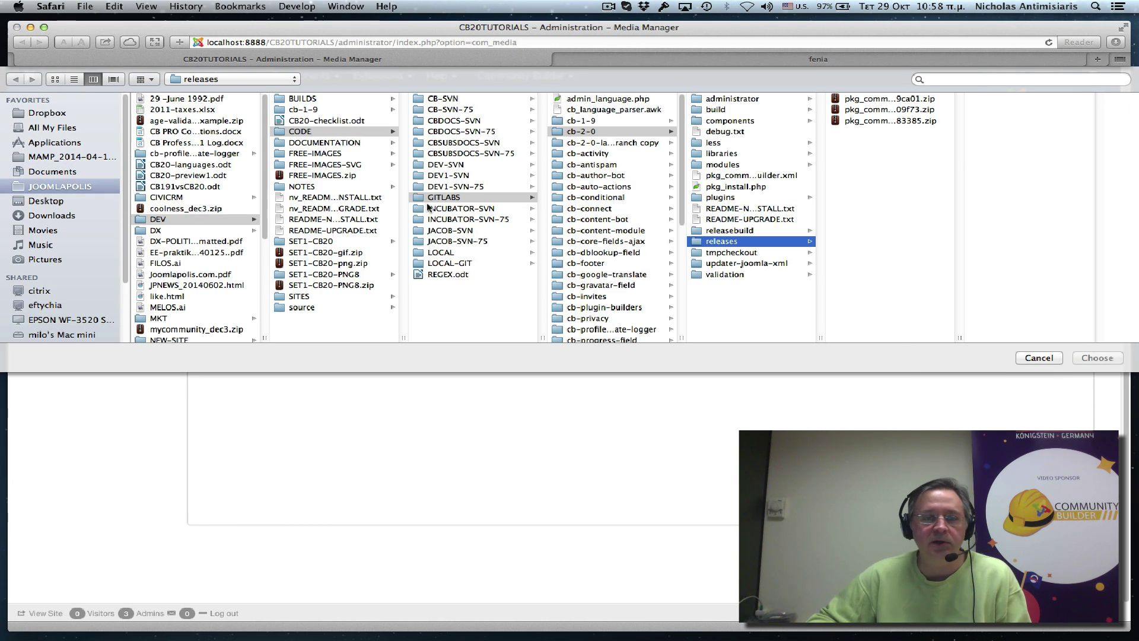
scroll(168, 250, "down", 3)
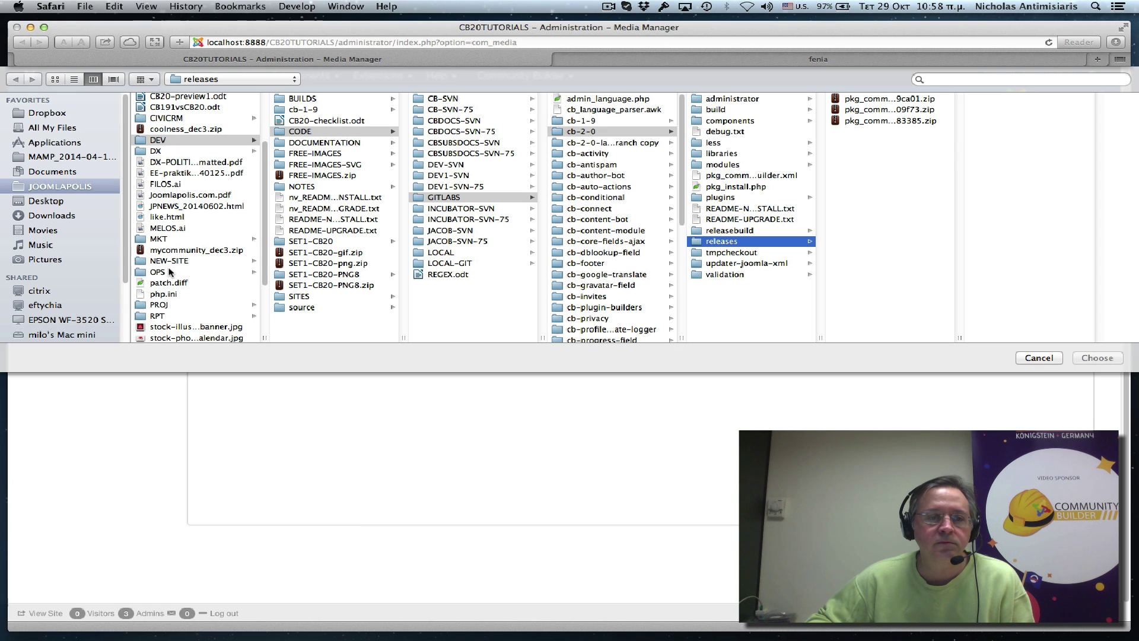
left_click(170, 271)
scroll(324, 277, "down", 10)
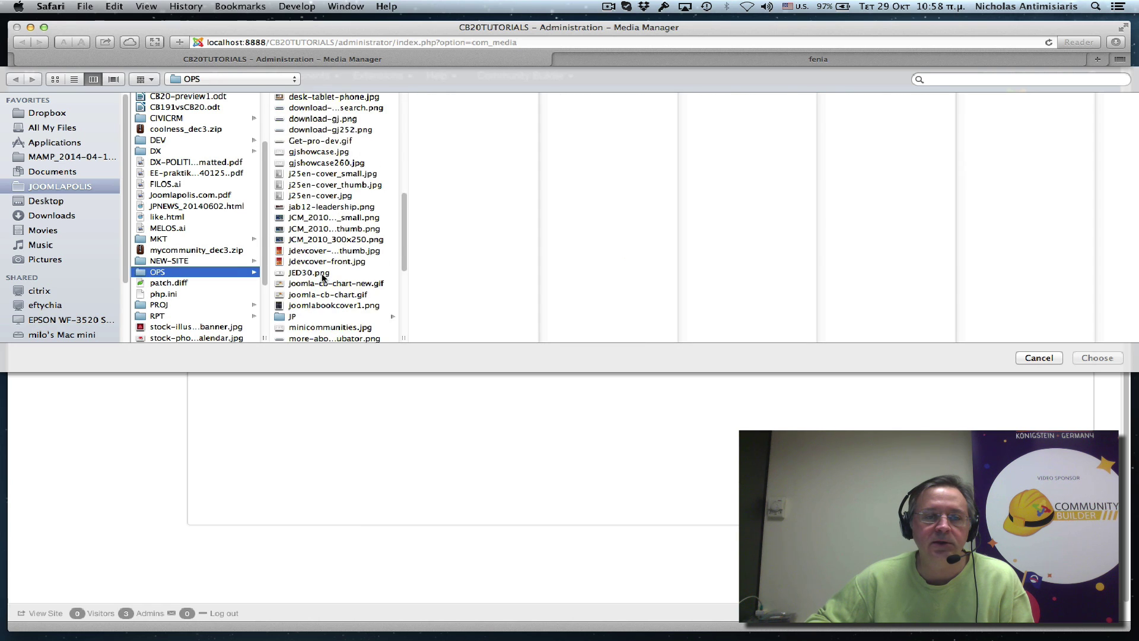
scroll(324, 277, "down", 5)
left_click(323, 274)
scroll(451, 291, "down", 8)
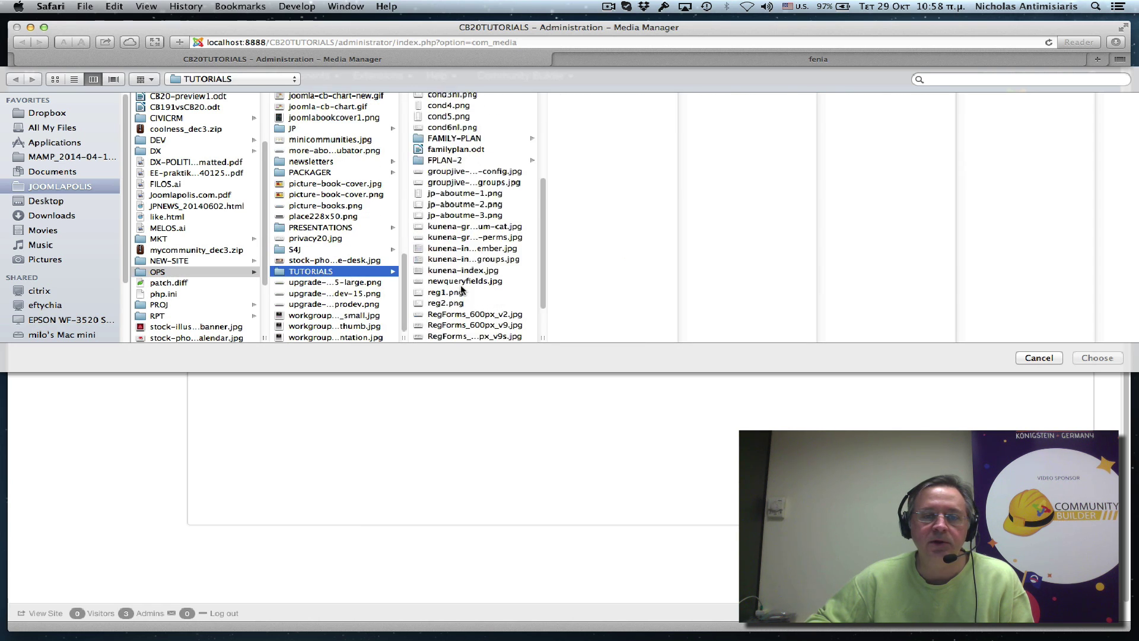
left_click(451, 336)
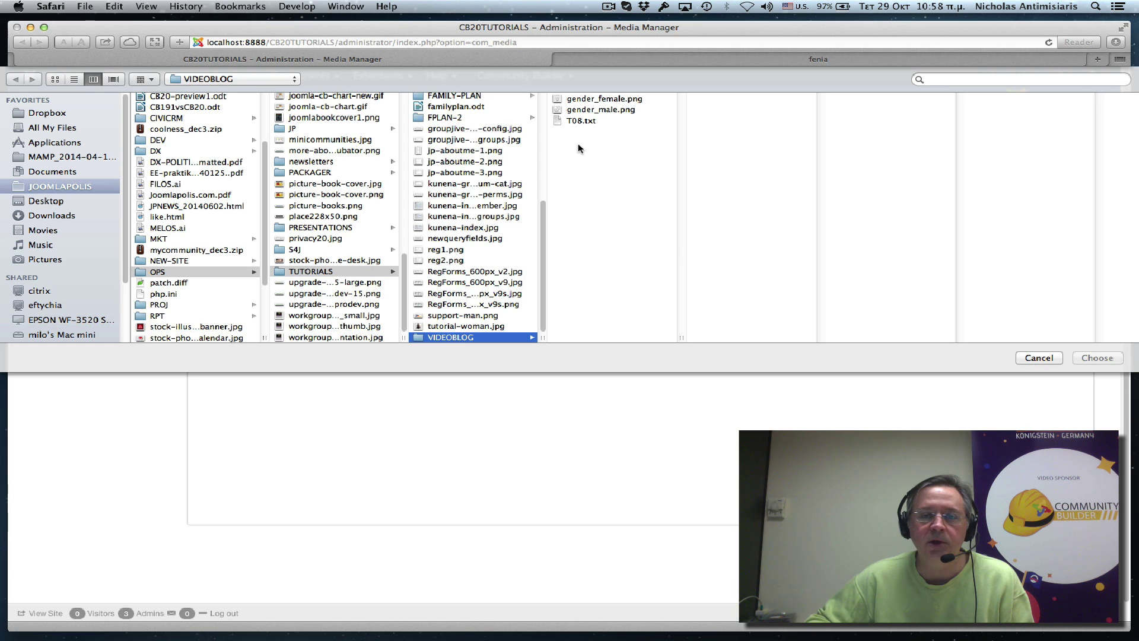
Step: Select gender_female.png and gender_male.png as the files to upload
left_click(610, 101)
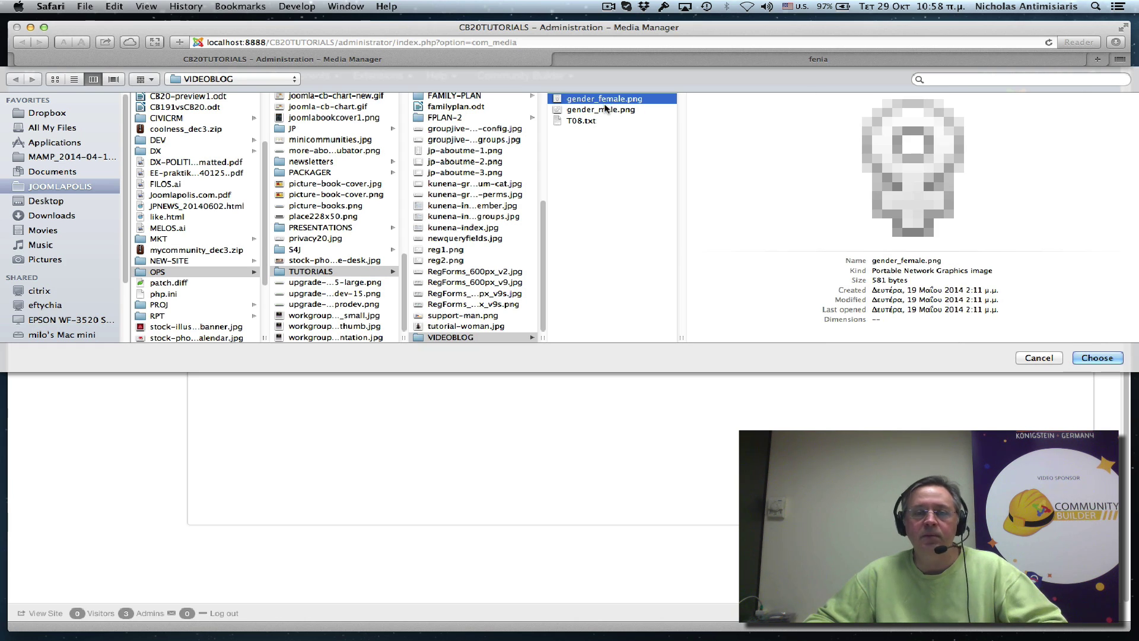
left_click(602, 111, "shift")
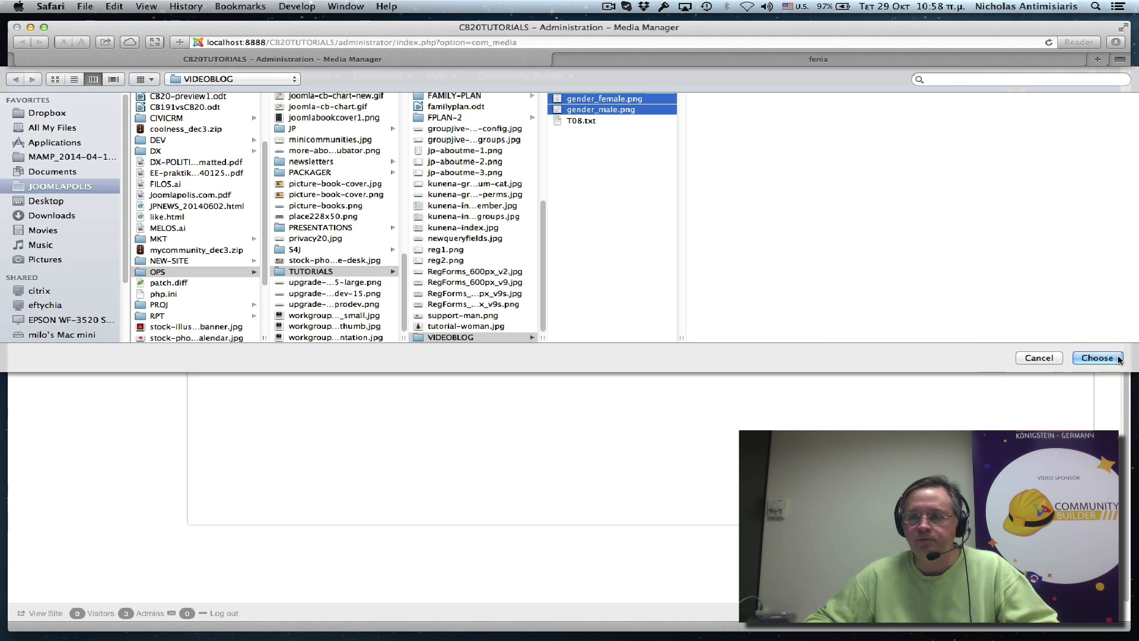
left_click(1101, 358)
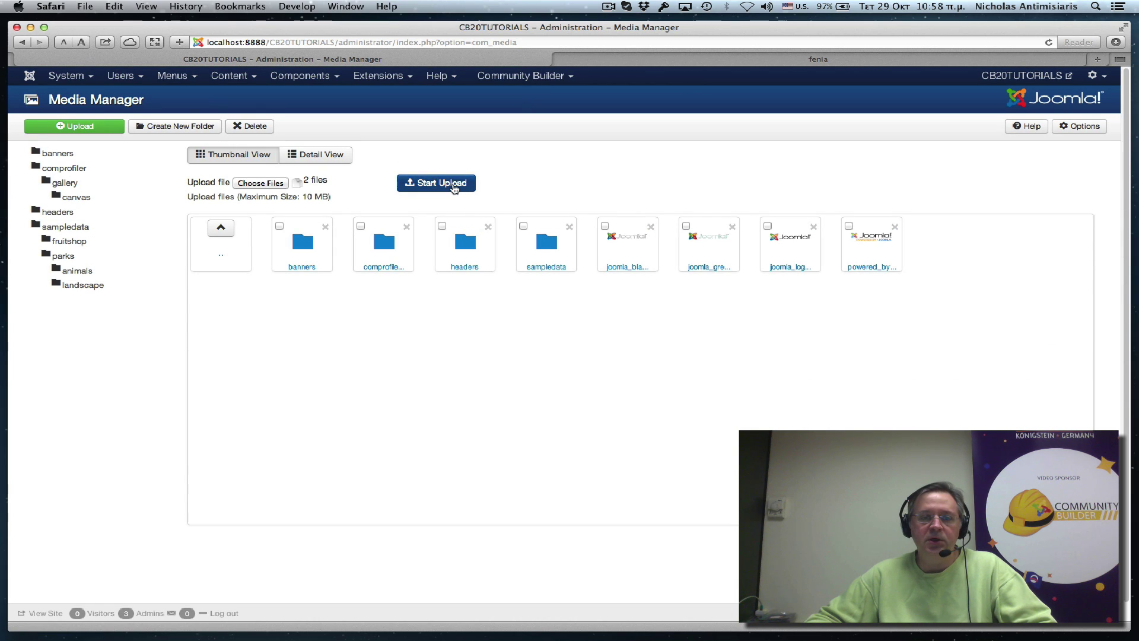
Step: Upload both gender images, then go to Community Builder's Field Management list
left_click(452, 185)
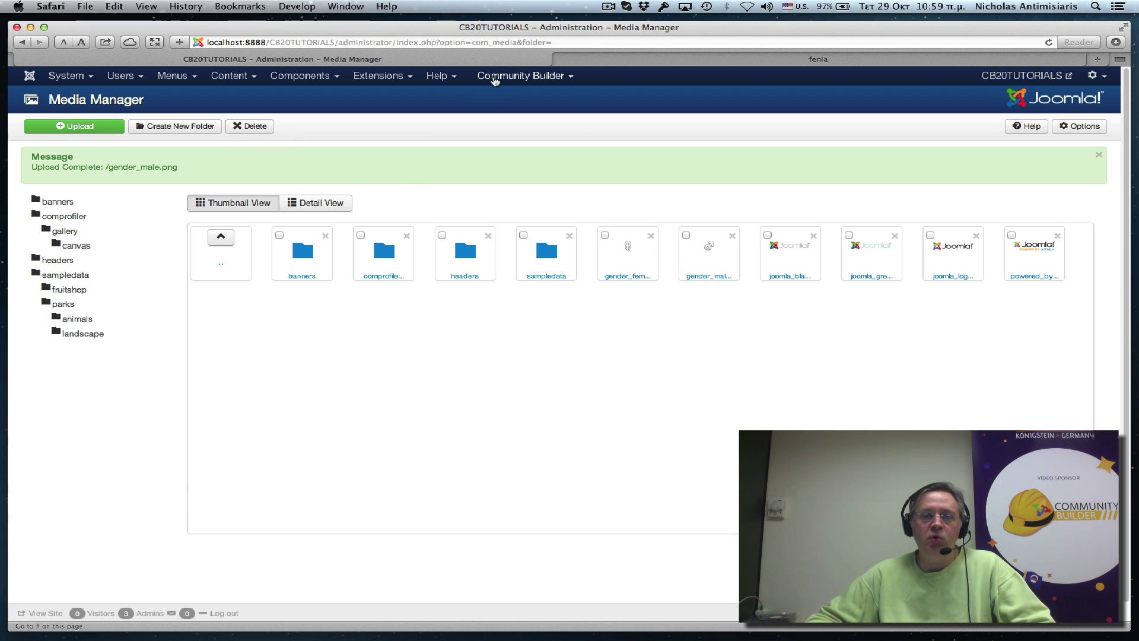
left_click(496, 79)
mouse_move(493, 111)
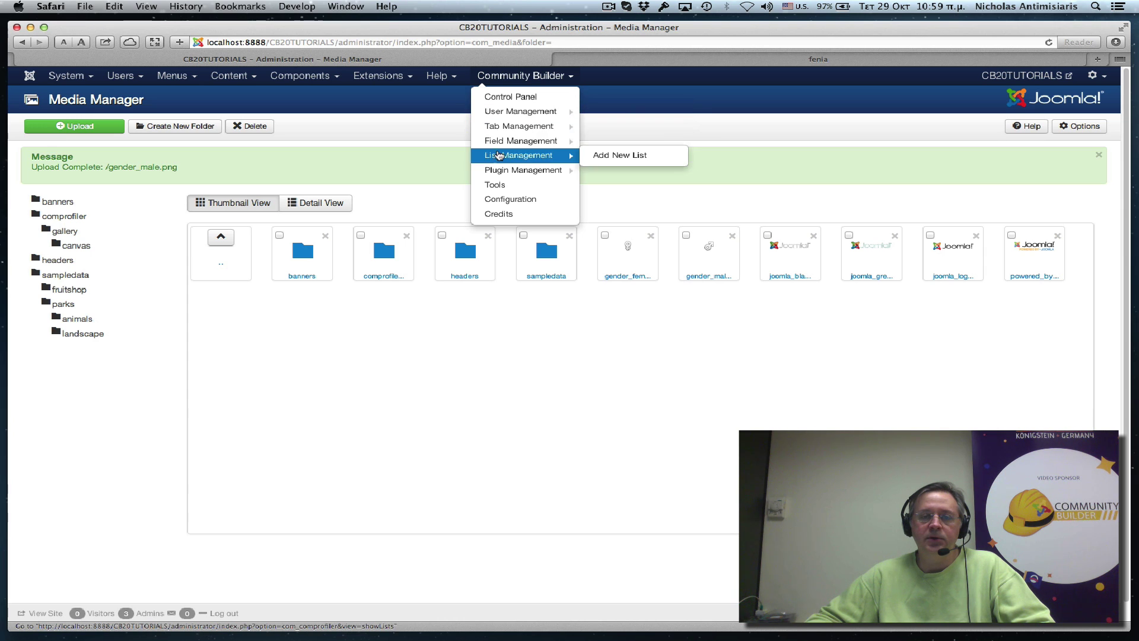
left_click(491, 146)
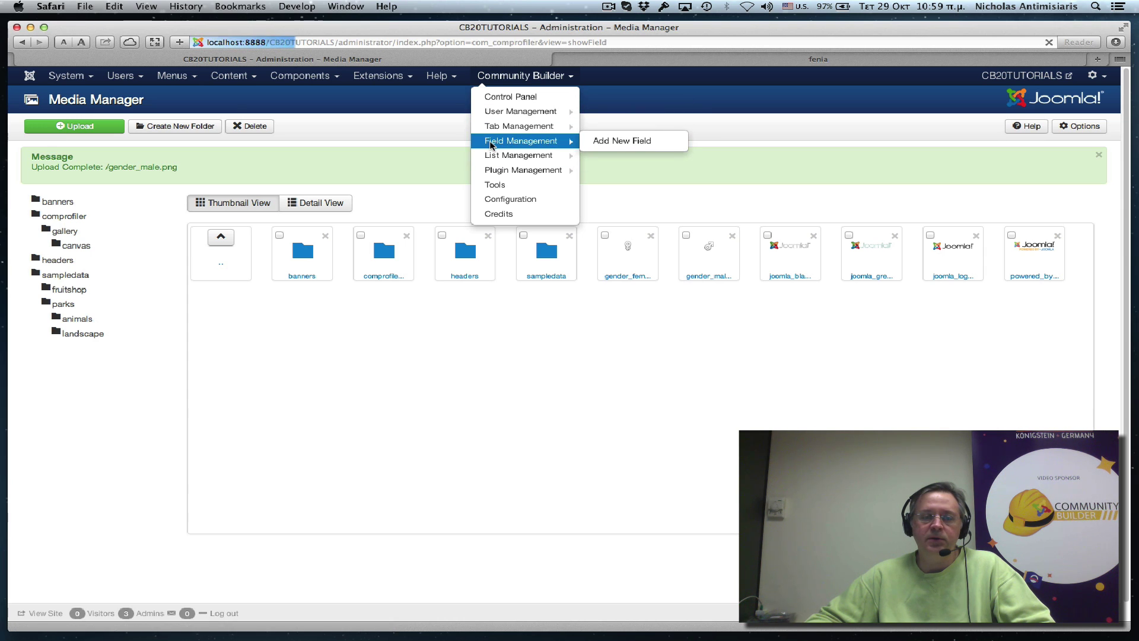
scroll(266, 382, "down", 10)
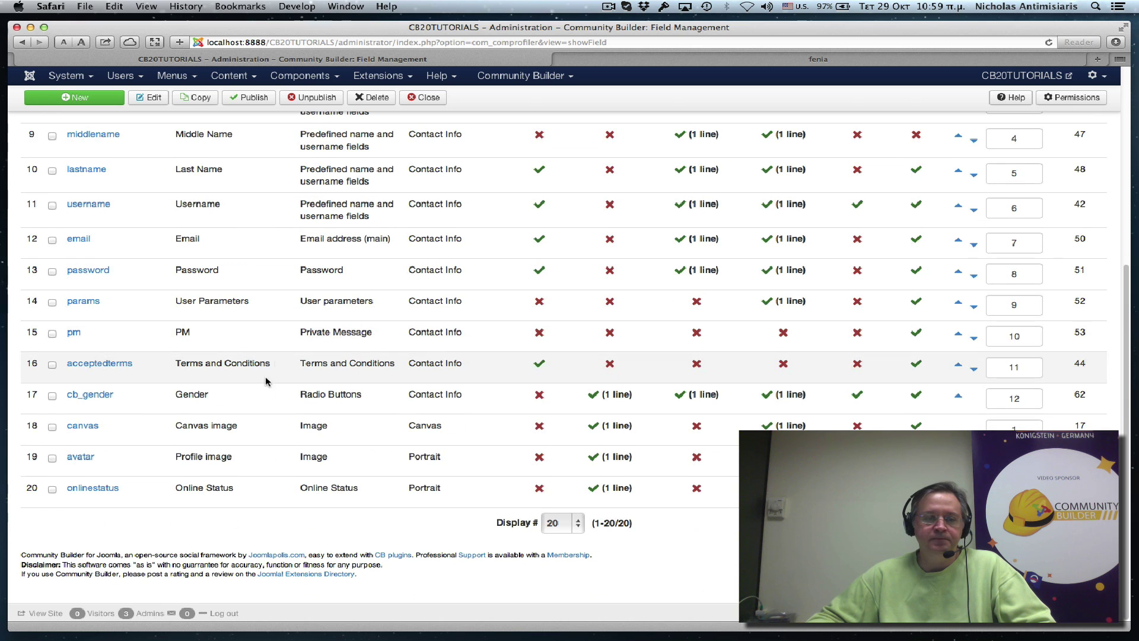
Step: Open the cb_gender field for editing from the Field Management list
left_click(79, 395)
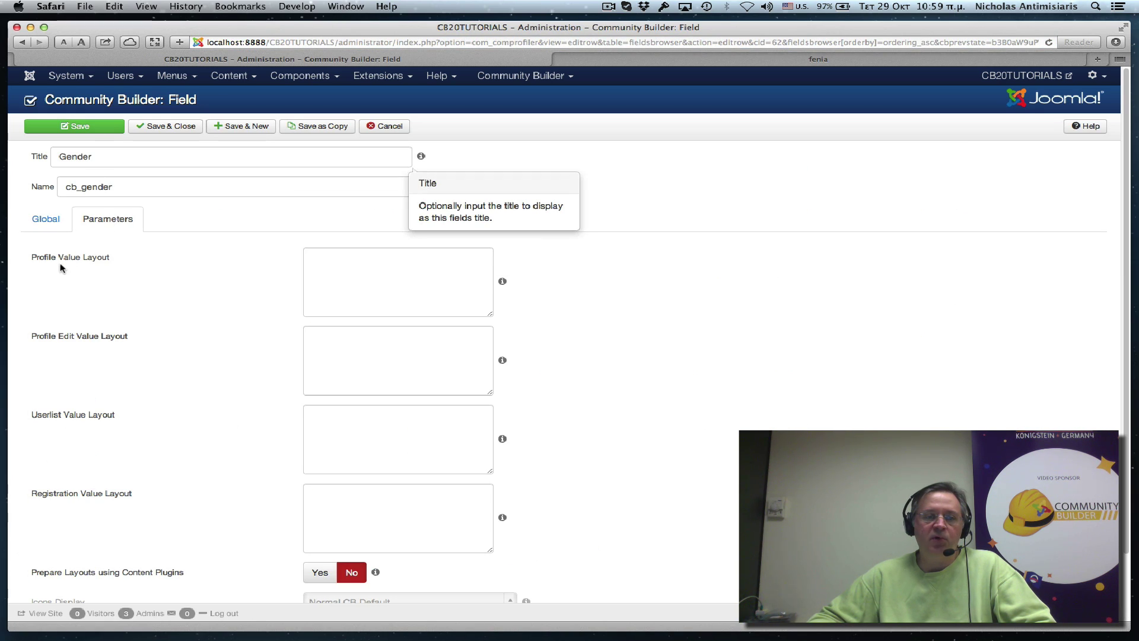
Step: Widen the Profile Value Layout box and paste in the three gender-image code lines from T08.txt
left_click(318, 257)
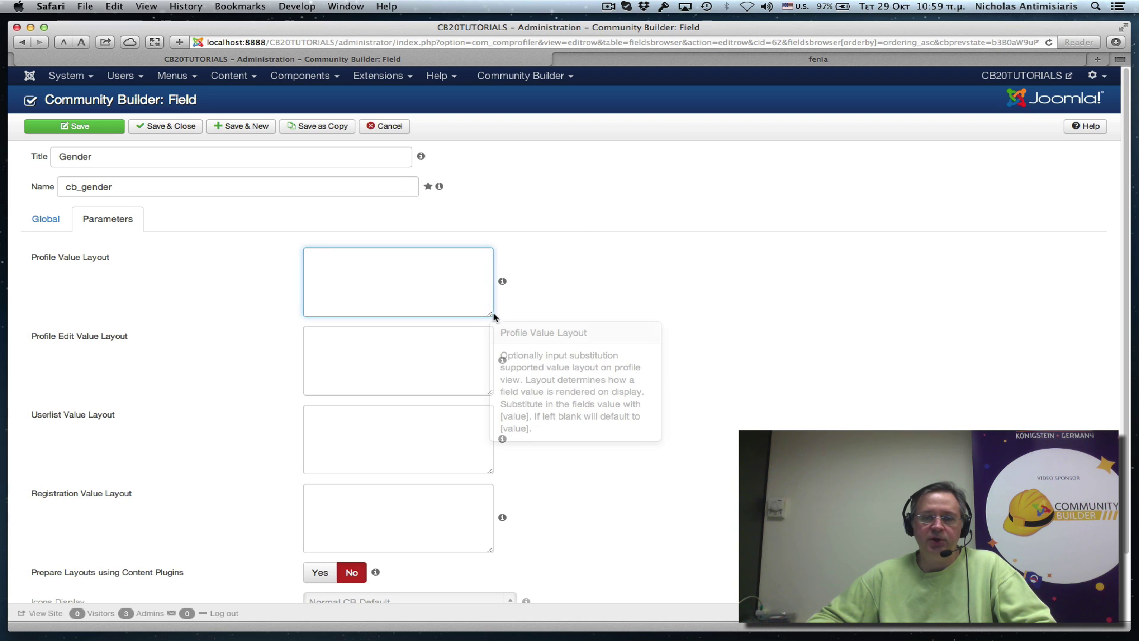
left_click_drag(491, 315, 854, 321)
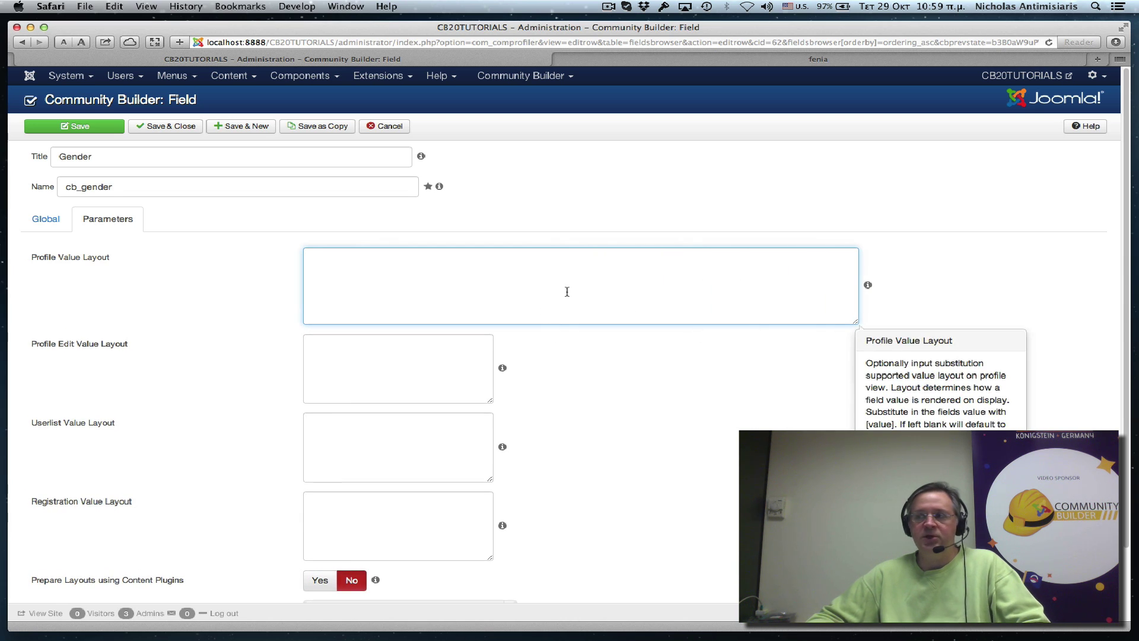
key("super+Tab")
key("super+Tab")
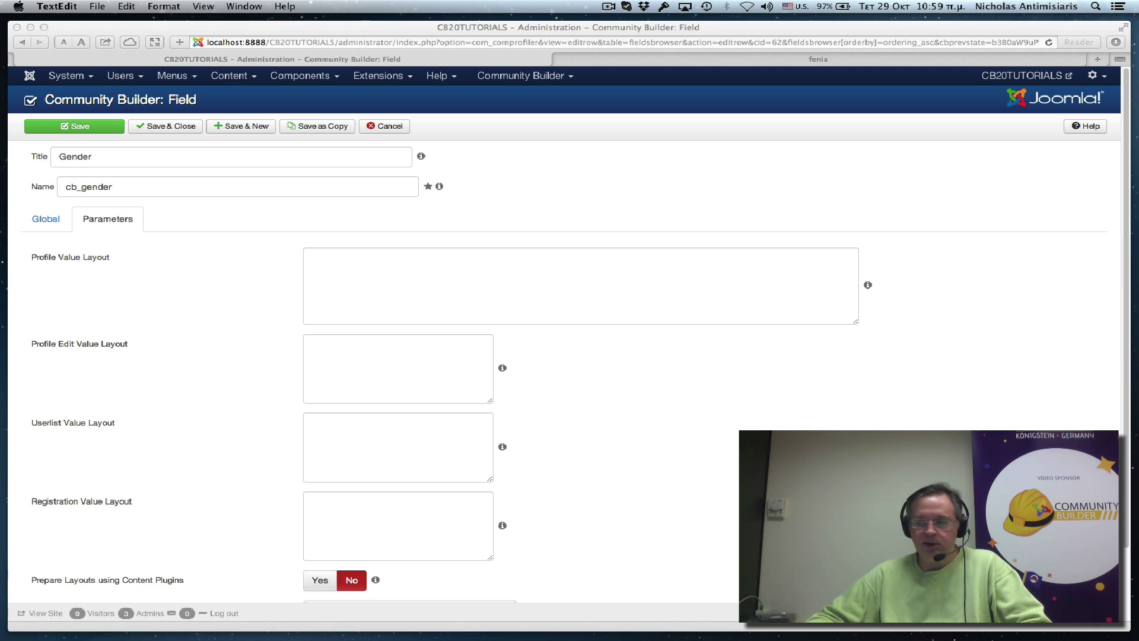
left_click(1130, 332)
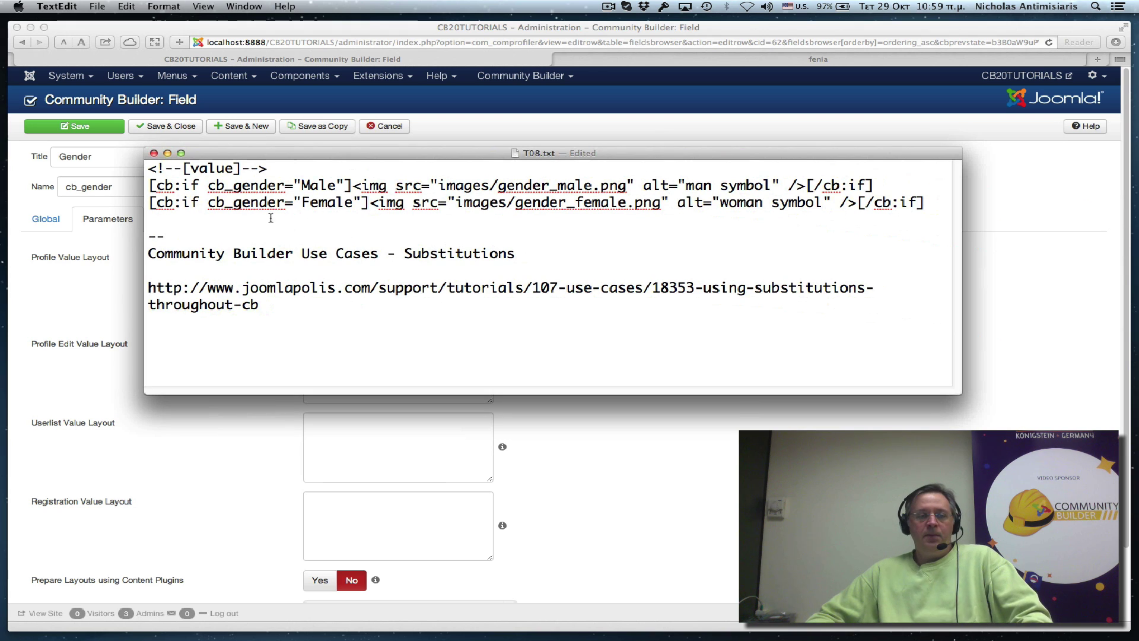
left_click_drag(148, 169, 929, 195)
key("super+c")
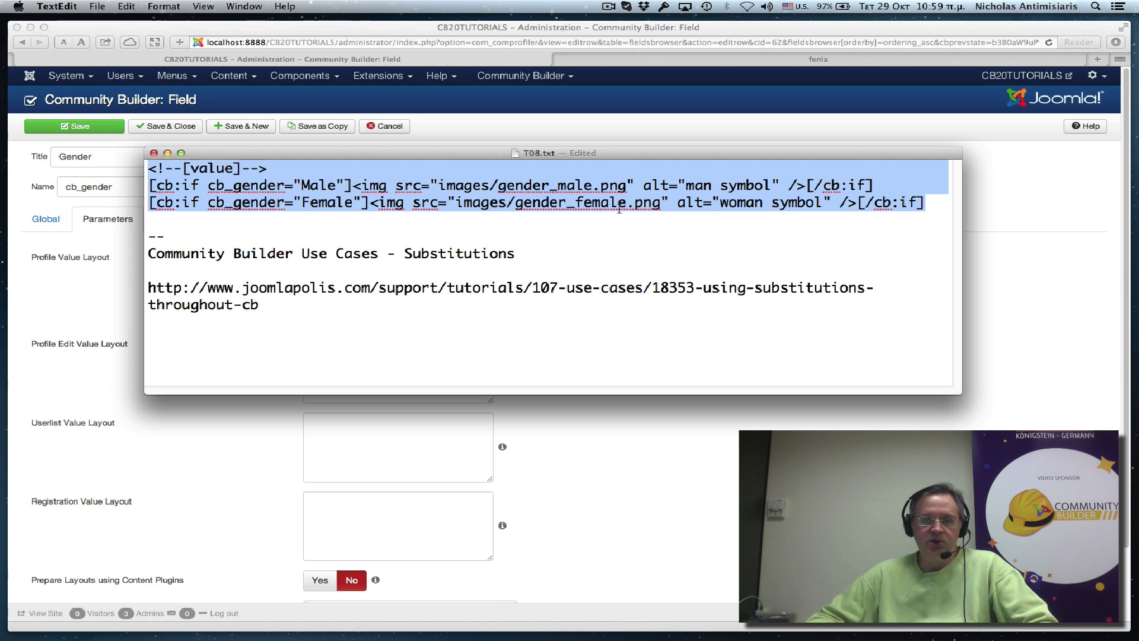
key("super+Tab")
left_click(324, 278)
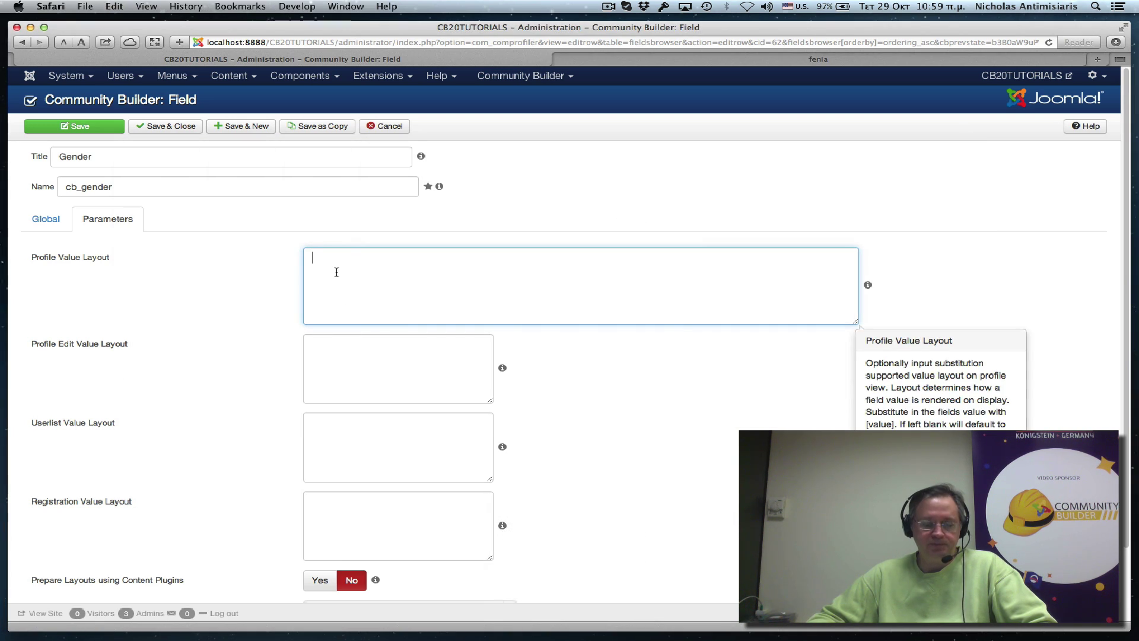
key("super+v")
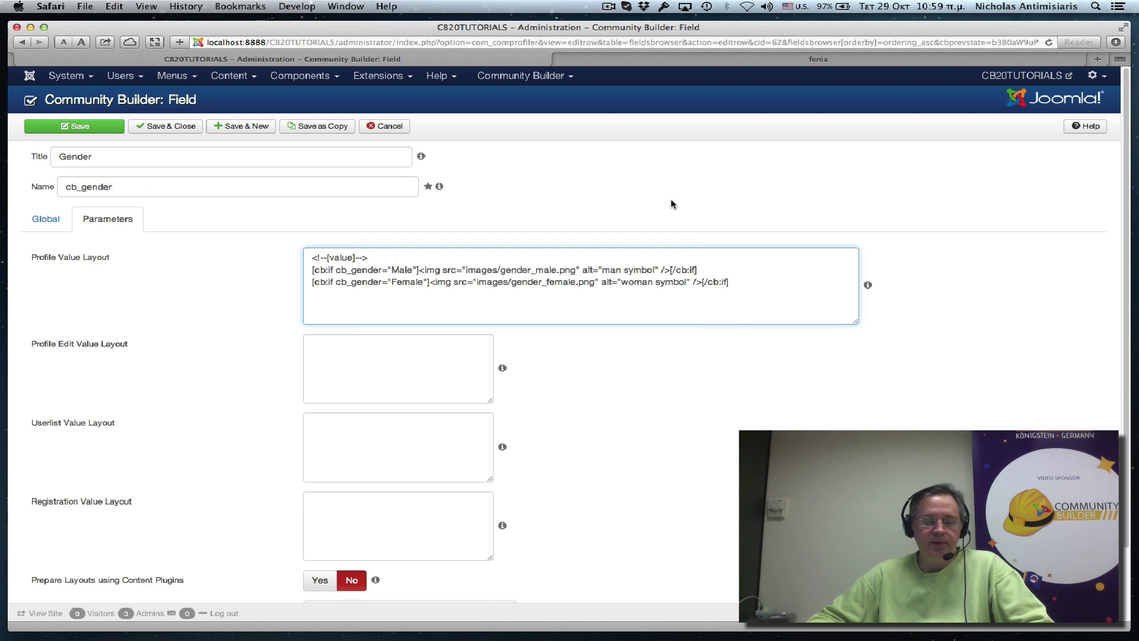
key("super+Tab")
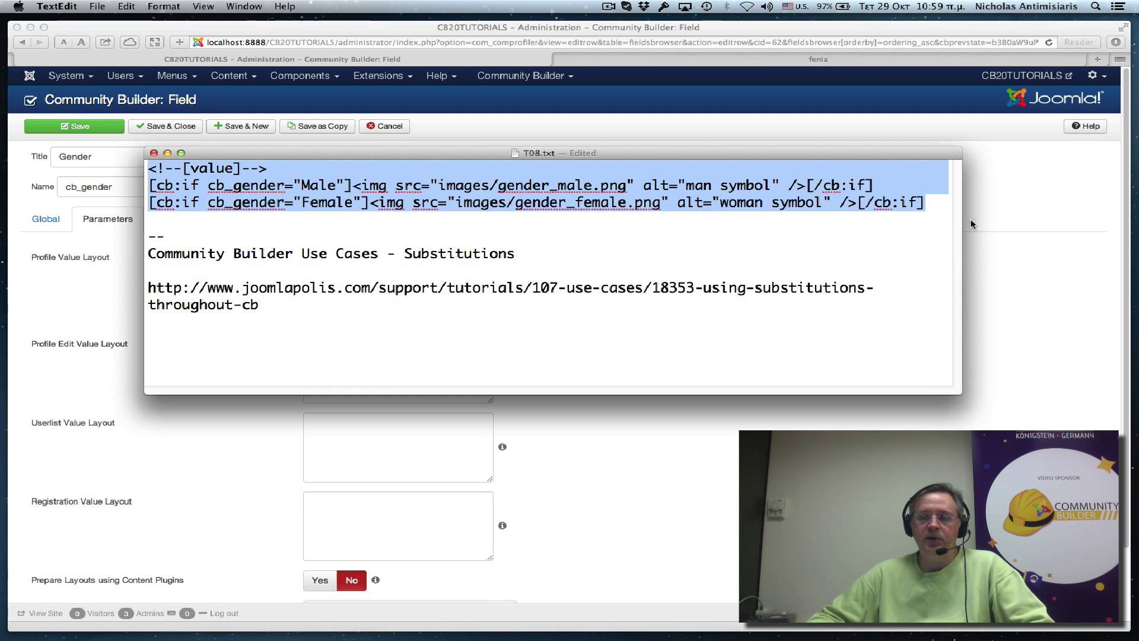
key("super+Tab")
mouse_move(867, 286)
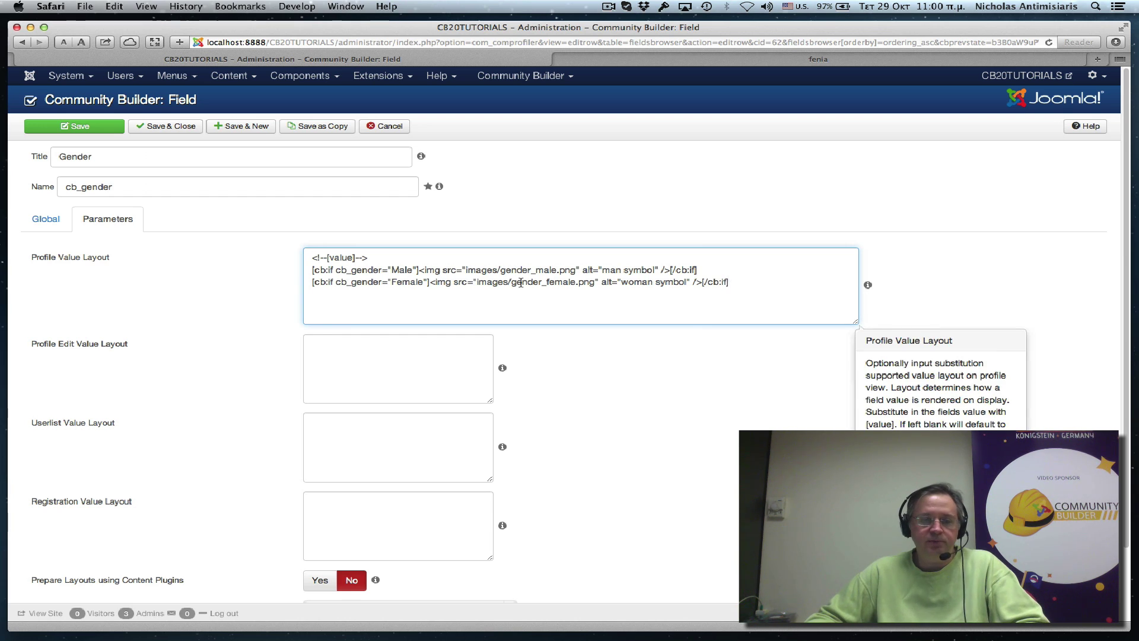
key("super+Tab")
key("super+Tab")
key("super+Tab")
key("super+Tab")
key("super+Tab")
key("super+Tab")
key("super+Tab")
key("super+Tab")
key("super+Tab")
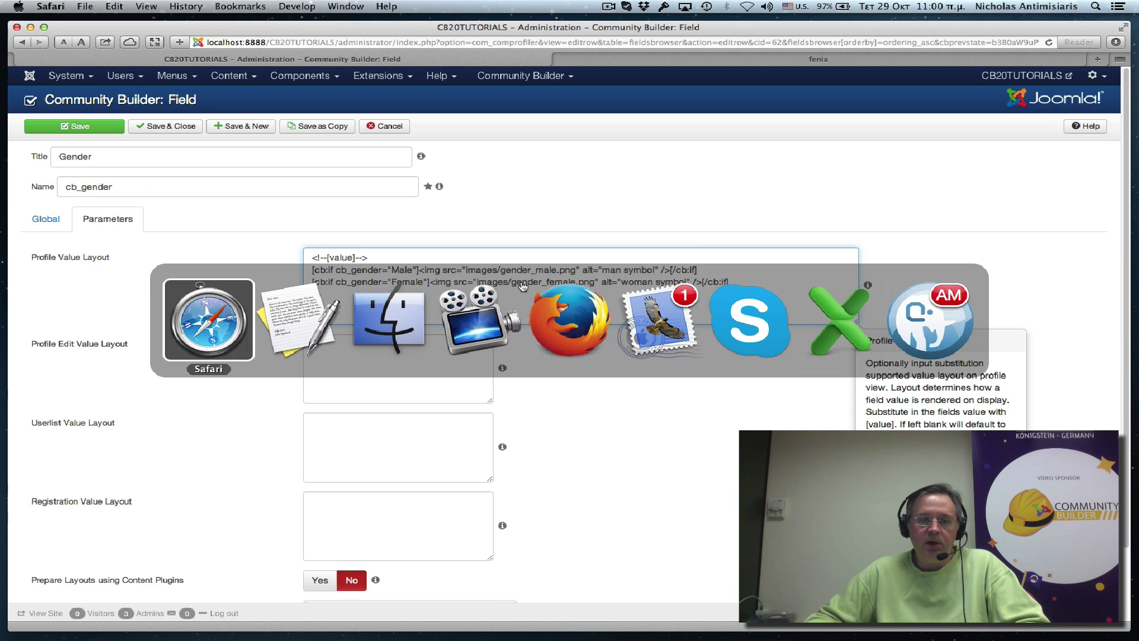
key("super+Tab")
left_click(349, 217)
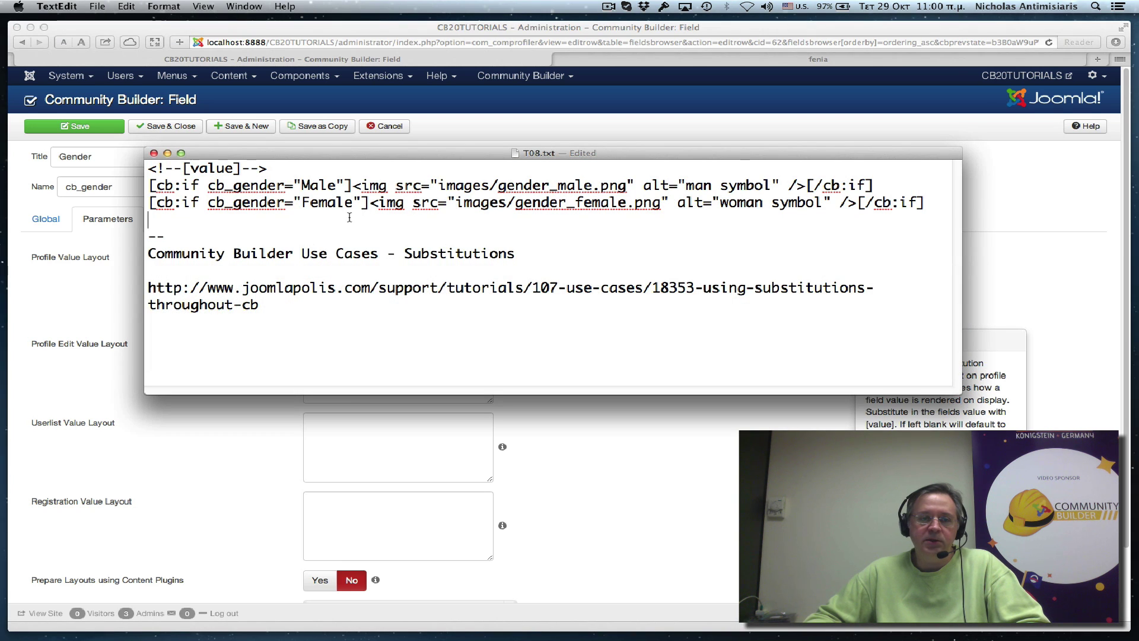
left_click(180, 168)
left_click_drag(186, 168, 239, 168)
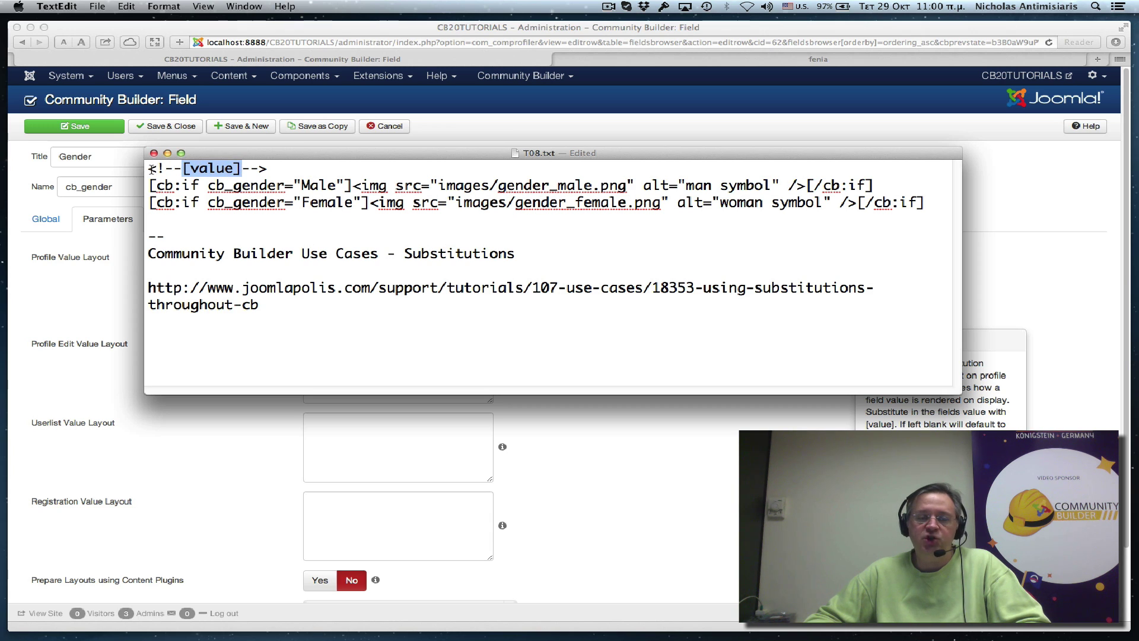
left_click(267, 169)
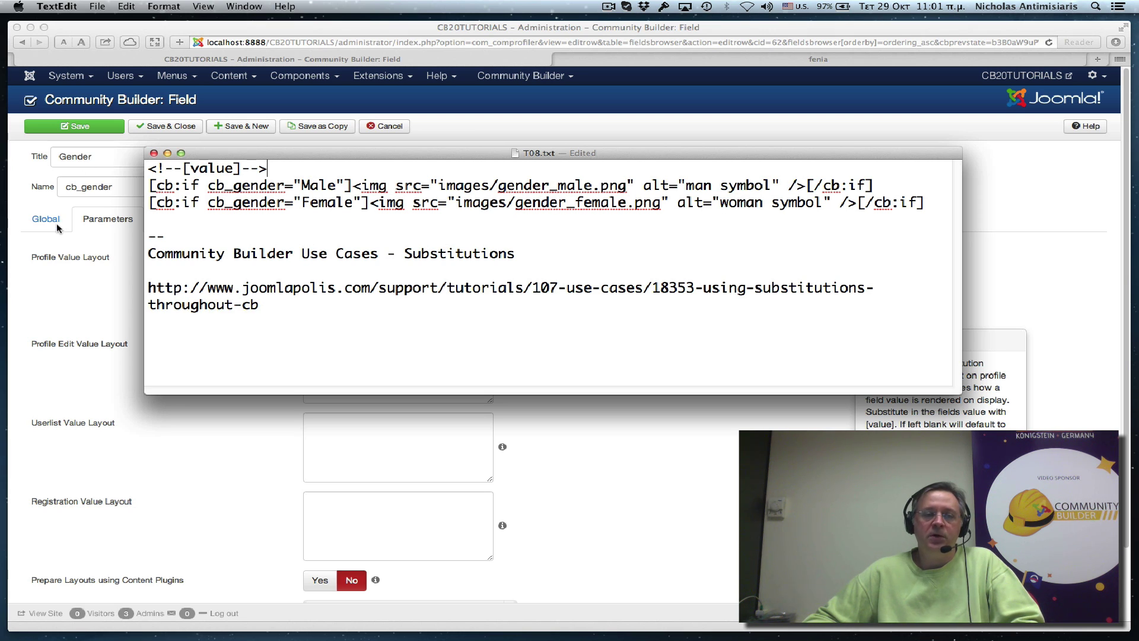
key("super+Tab")
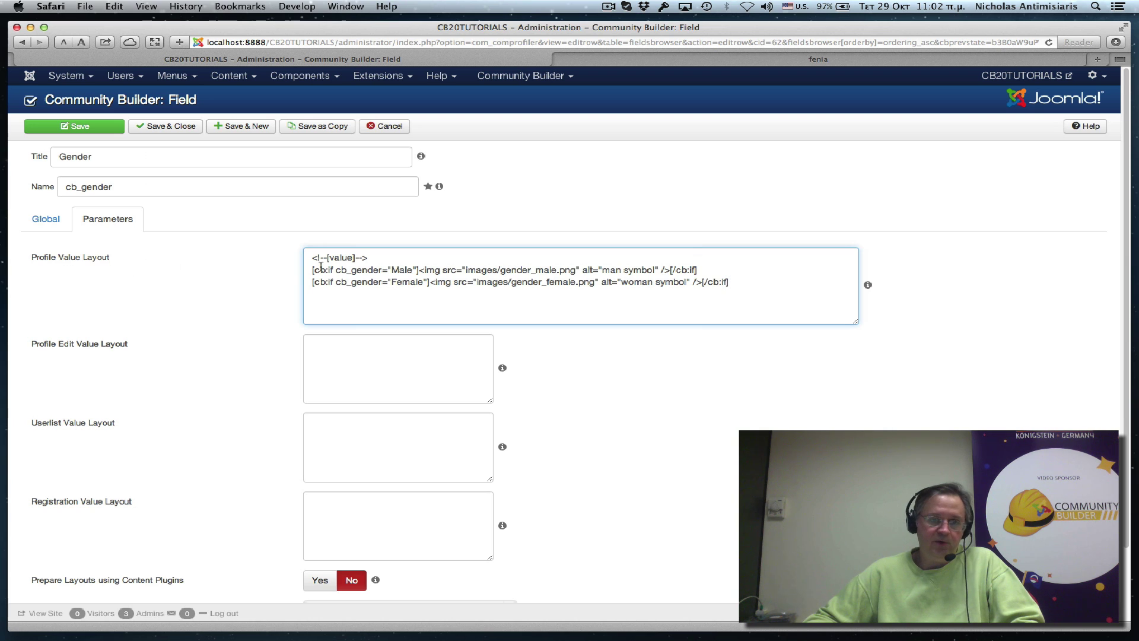
Step: Copy the three-line gender code from Profile Value Layout into Userlist Value Layout and save Gender
left_click_drag(307, 254, 734, 286)
key("super+c")
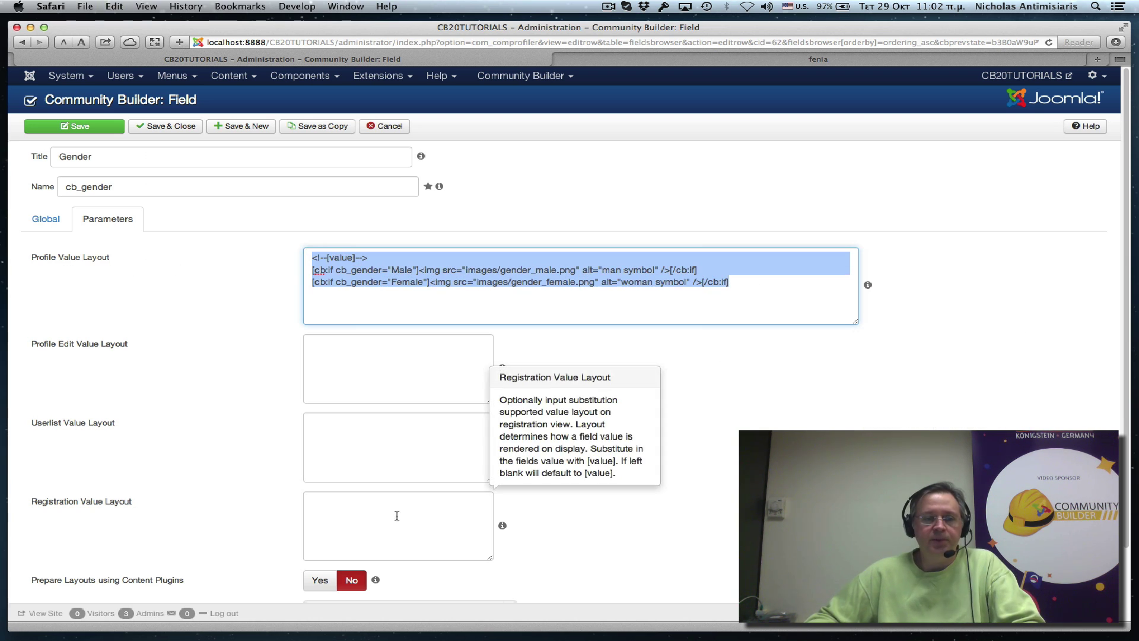
left_click(306, 439)
key("super+v")
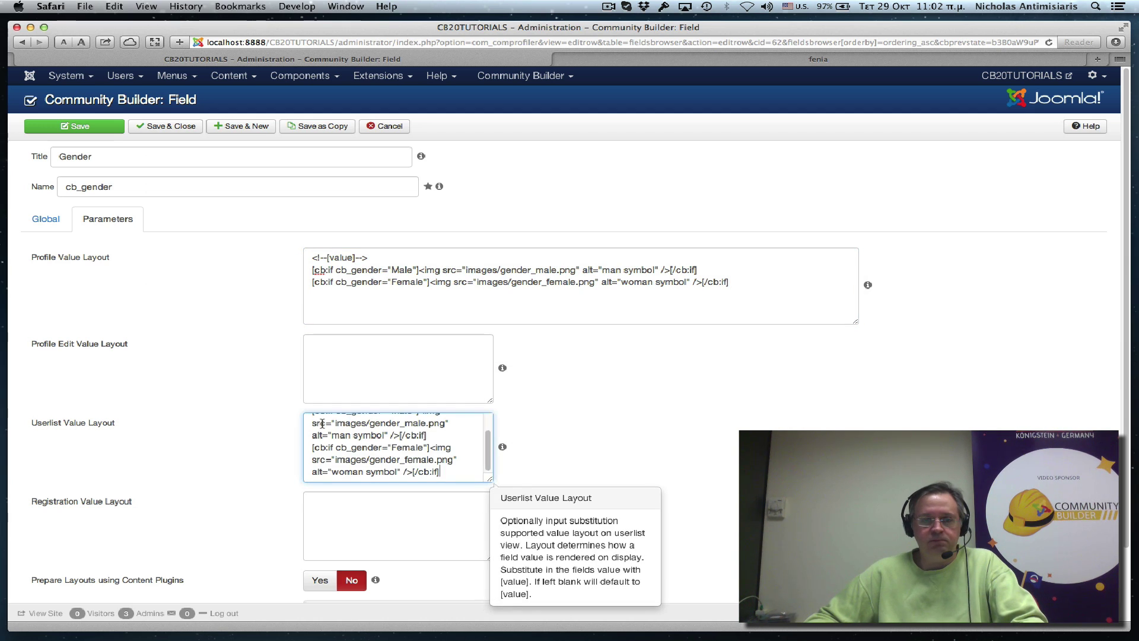
left_click_drag(489, 480, 942, 480)
left_click(74, 126)
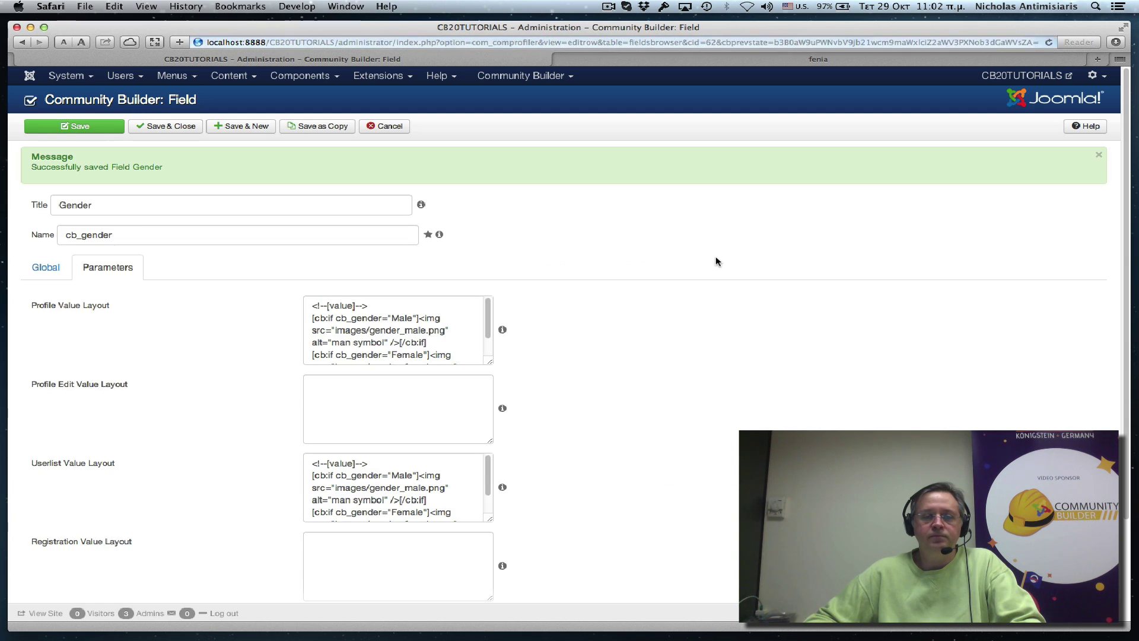
Step: Reload fenia's front-end profile to see Gender shown as a symbol instead of 'Female'
left_click(717, 59)
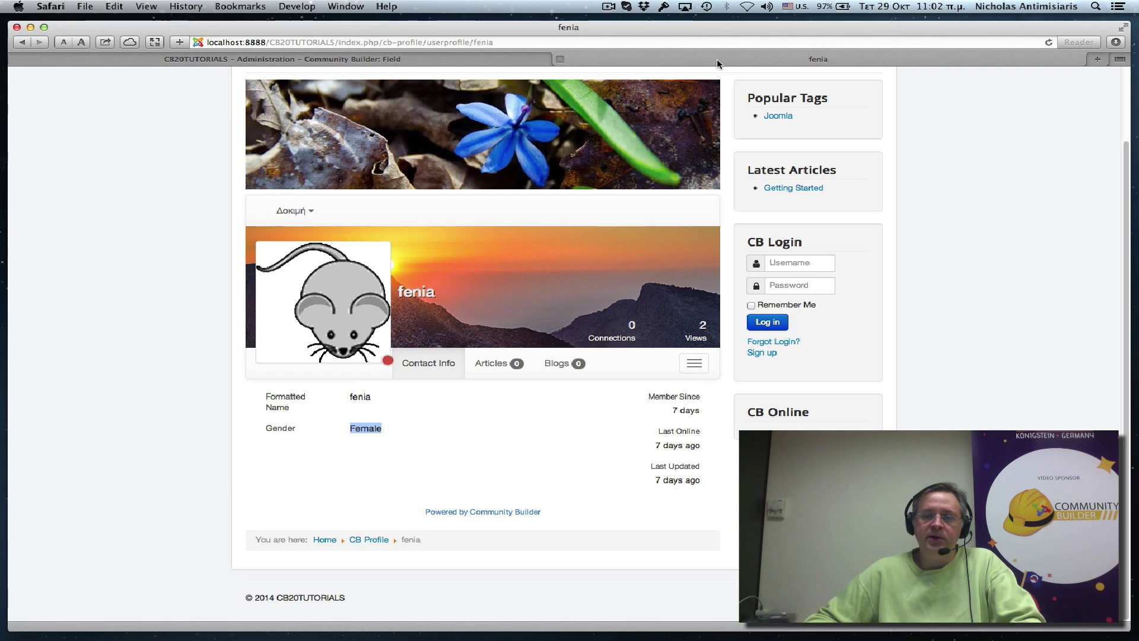
left_click(1048, 42)
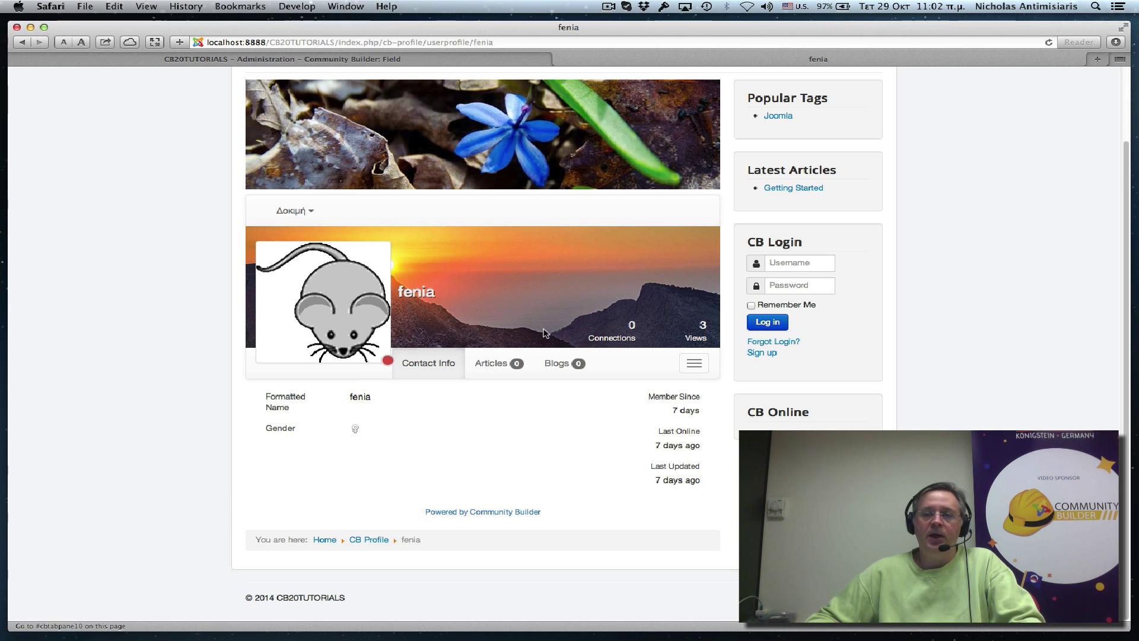
Step: Open the CB User Lists members page, reload it, and review each member's gender symbol
scroll(617, 297, "up", 3)
left_click(334, 143)
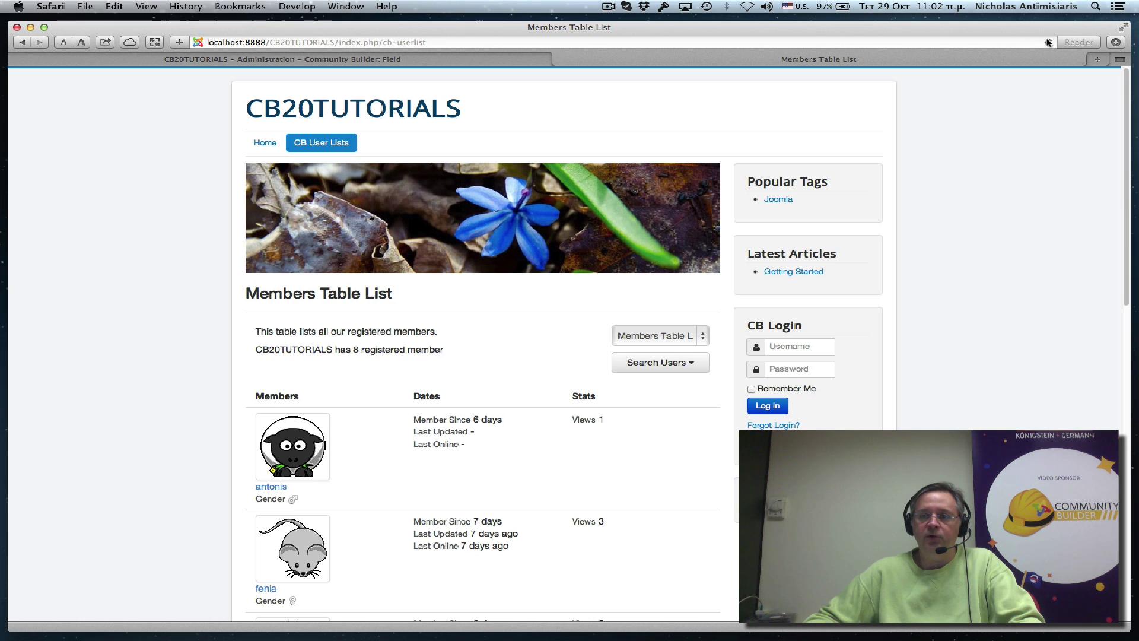
left_click(1049, 43)
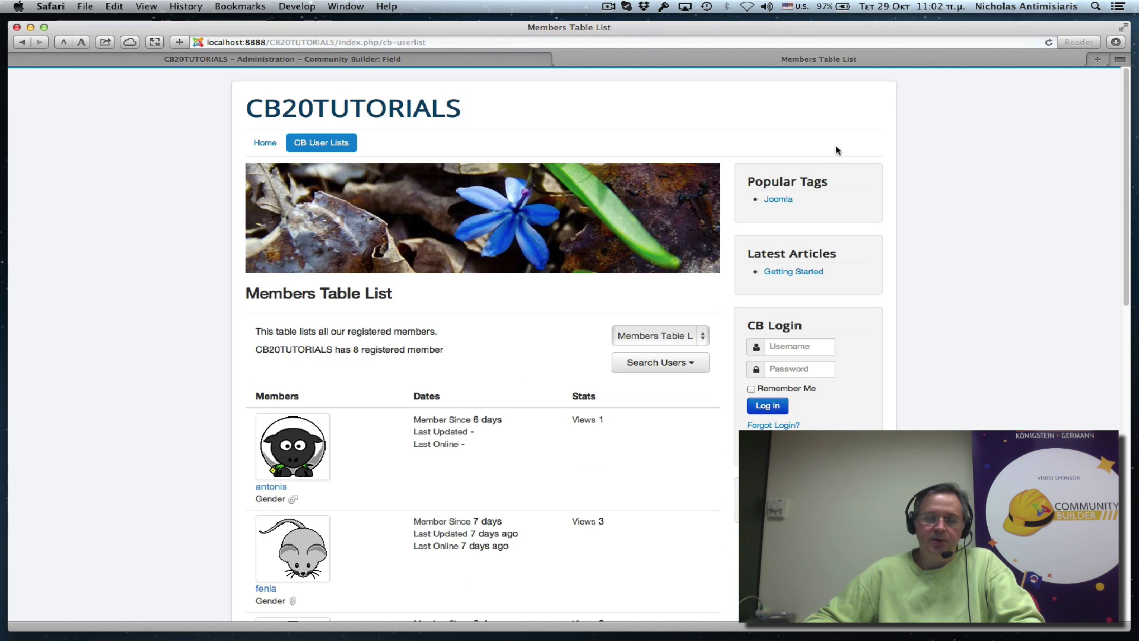
scroll(634, 327, "down", 3)
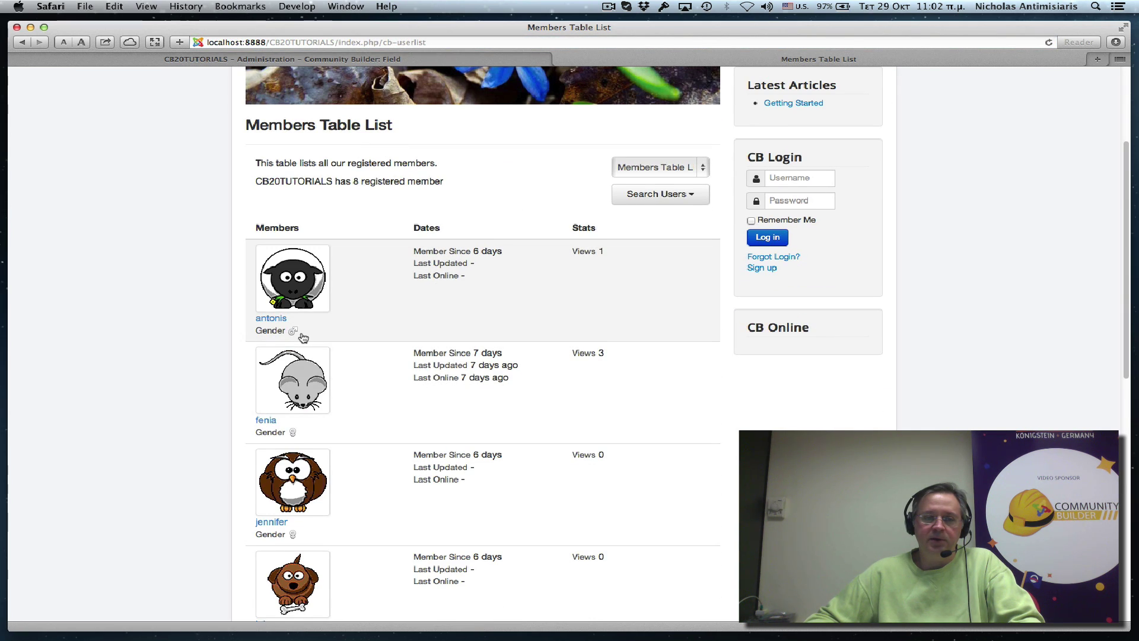
scroll(303, 337, "down", 1)
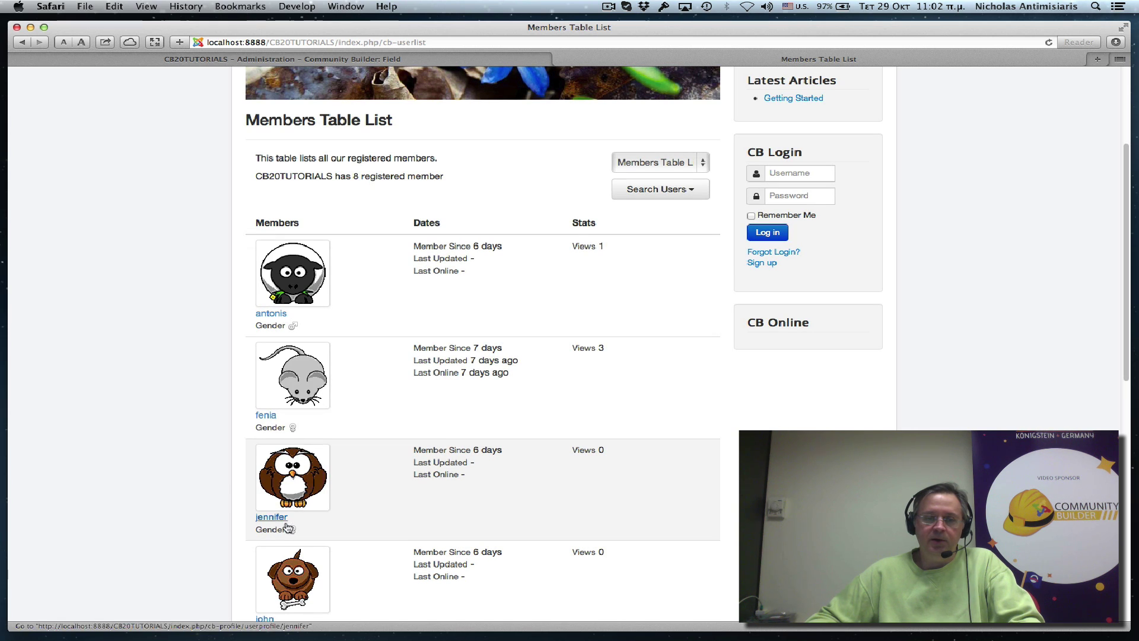
scroll(290, 531, "down", 1)
scroll(290, 535, "down", 3)
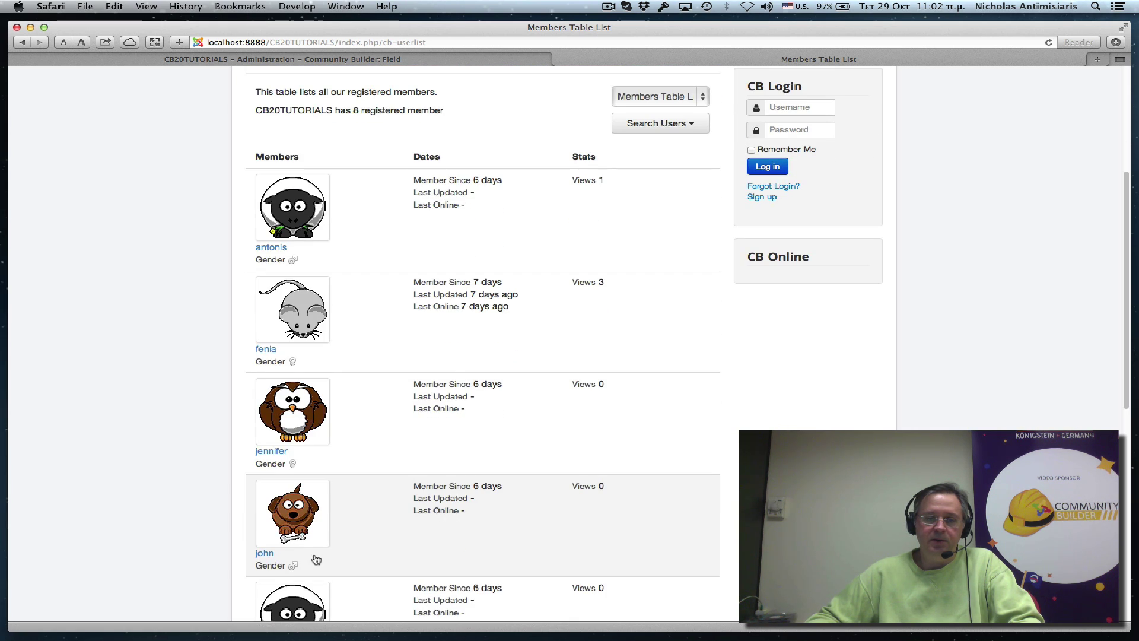
scroll(316, 560, "down", 10)
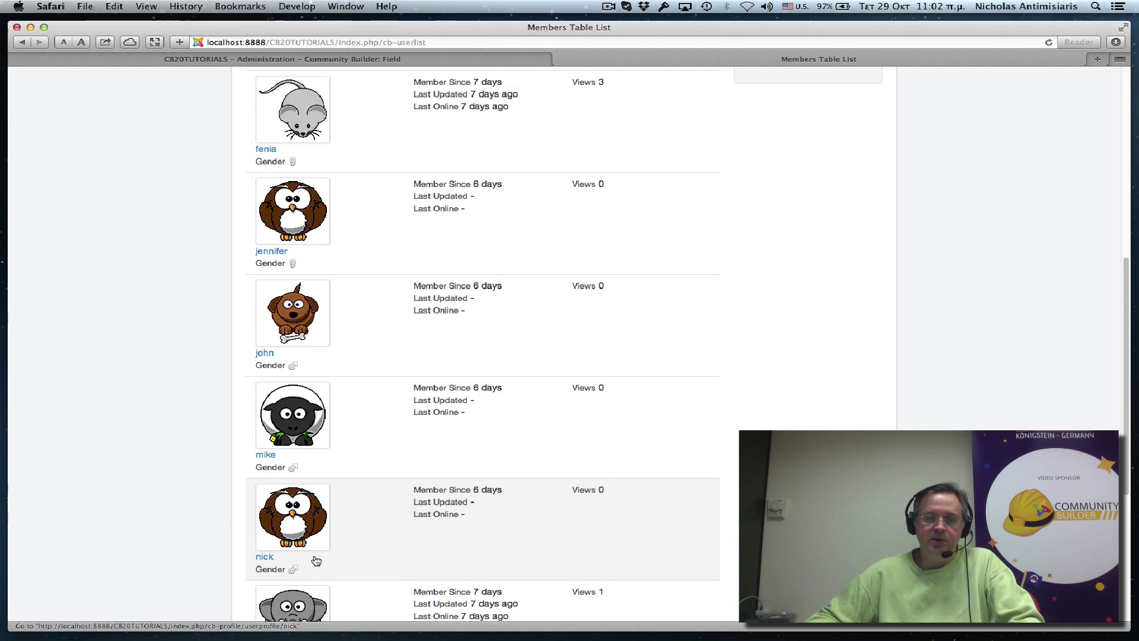
scroll(315, 556, "down", 4)
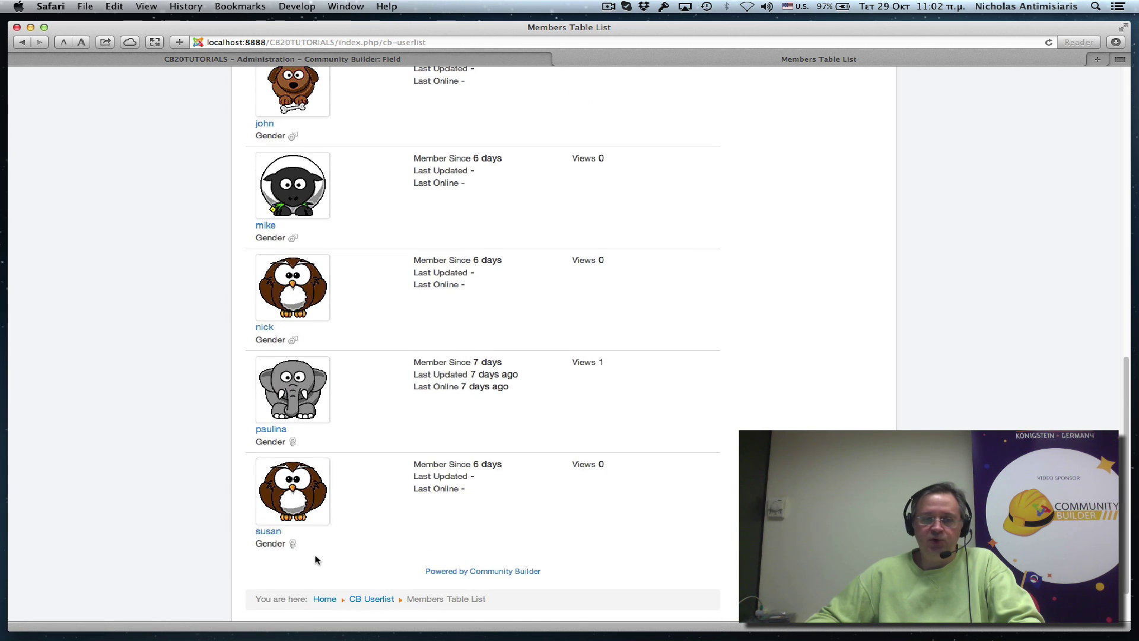
scroll(317, 555, "up", 10)
scroll(321, 556, "up", 5)
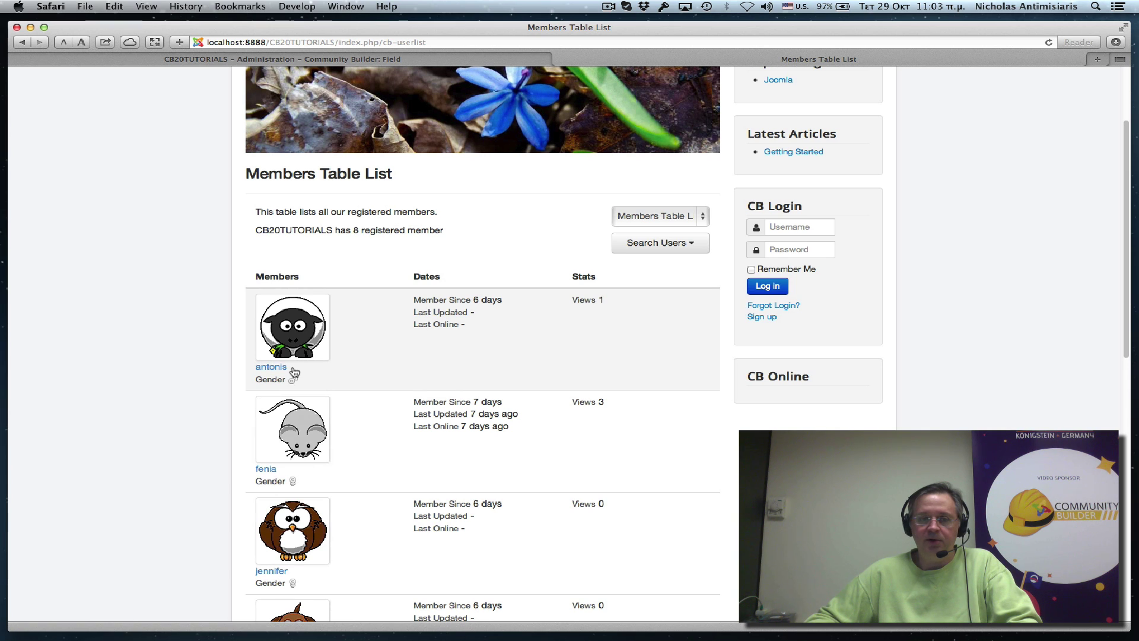
Step: Leave the Gender field and open the formatname field (_UE_FORMATNAME) for editing
left_click(354, 59)
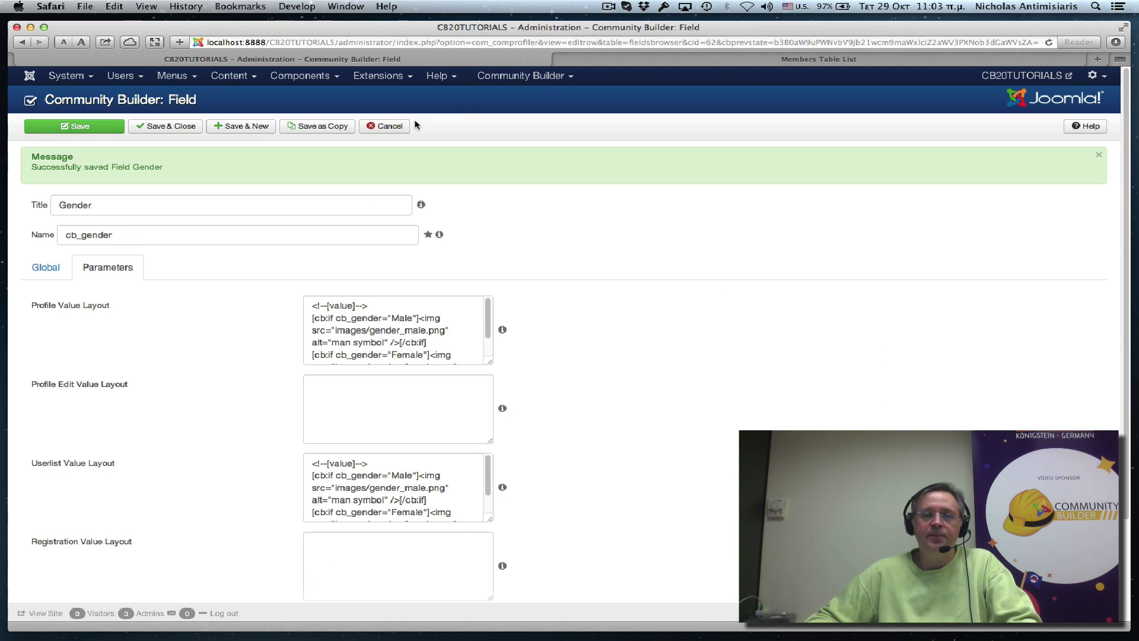
left_click(390, 127)
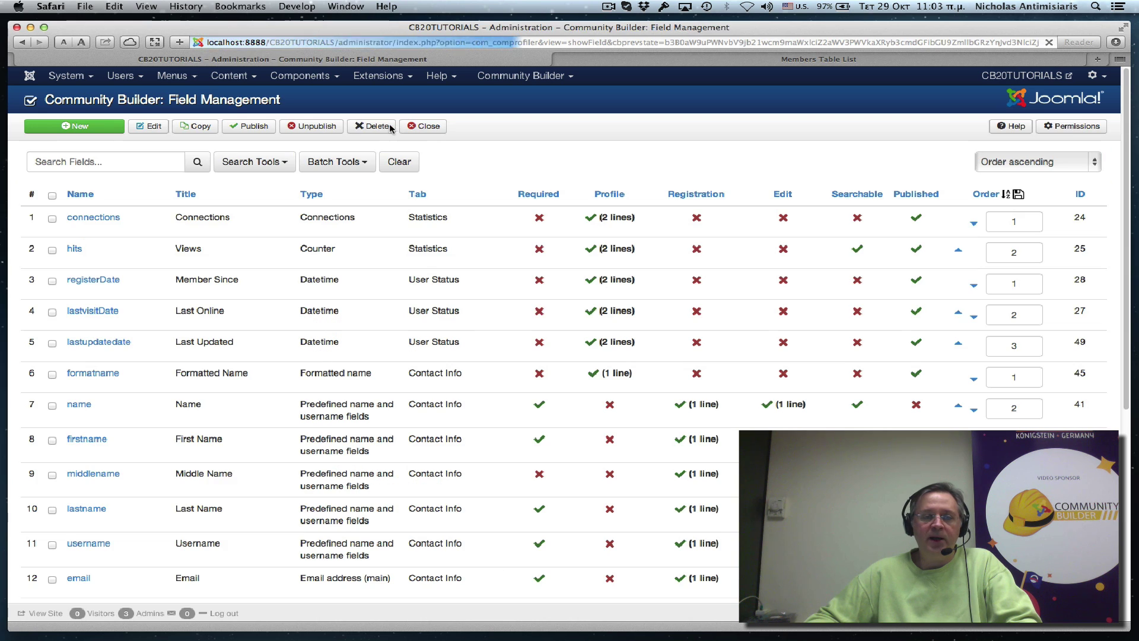
scroll(156, 315, "down", 5)
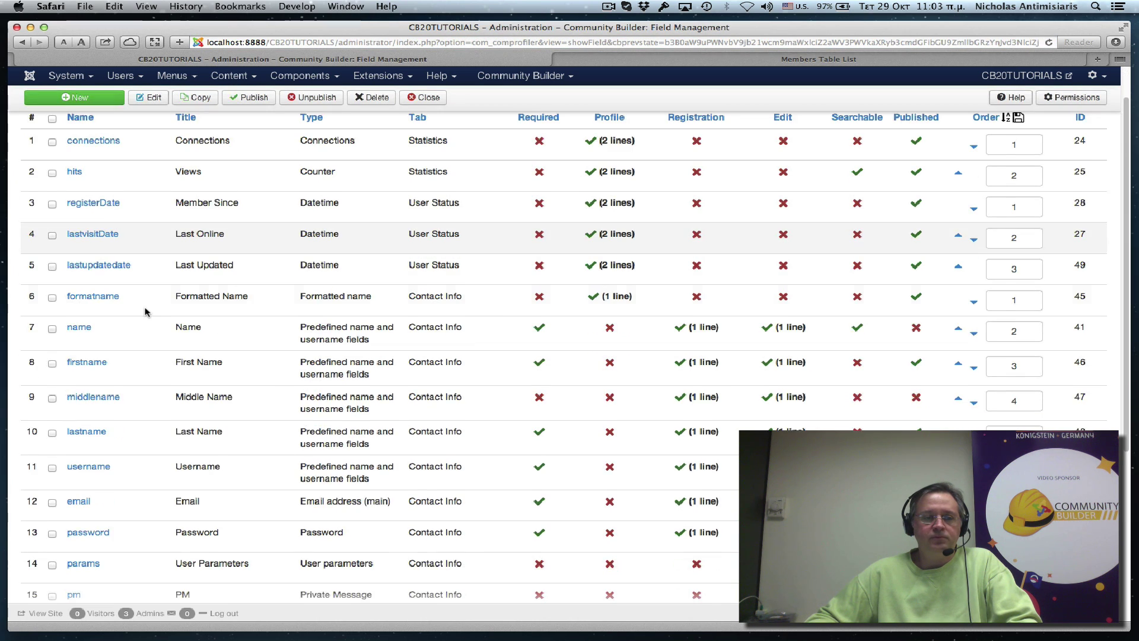
scroll(132, 325, "down", 1)
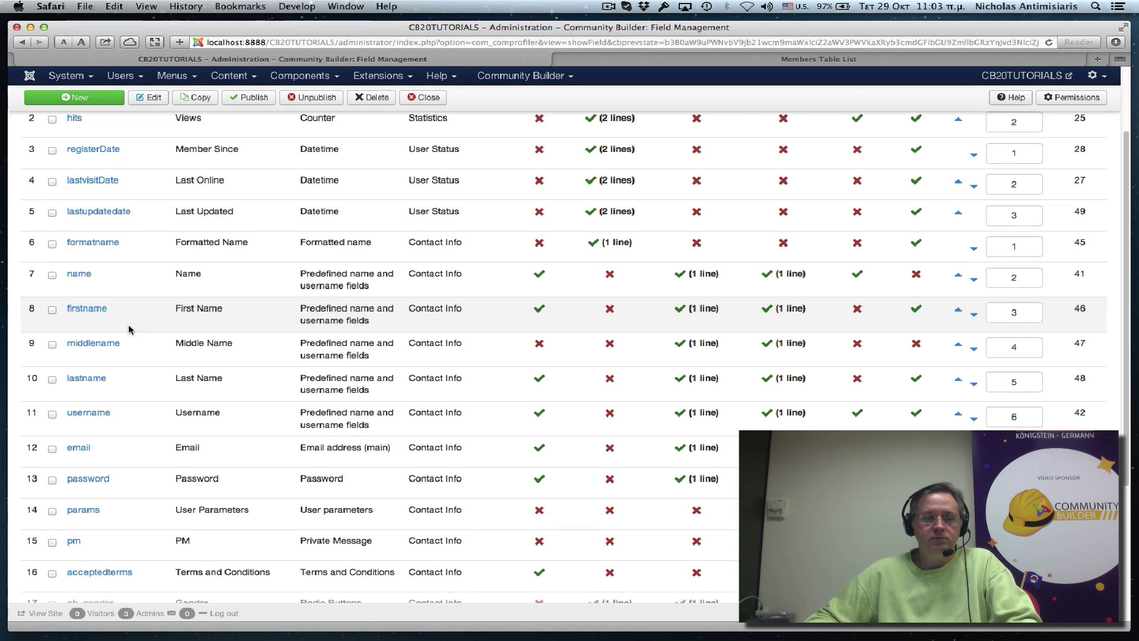
left_click(90, 245)
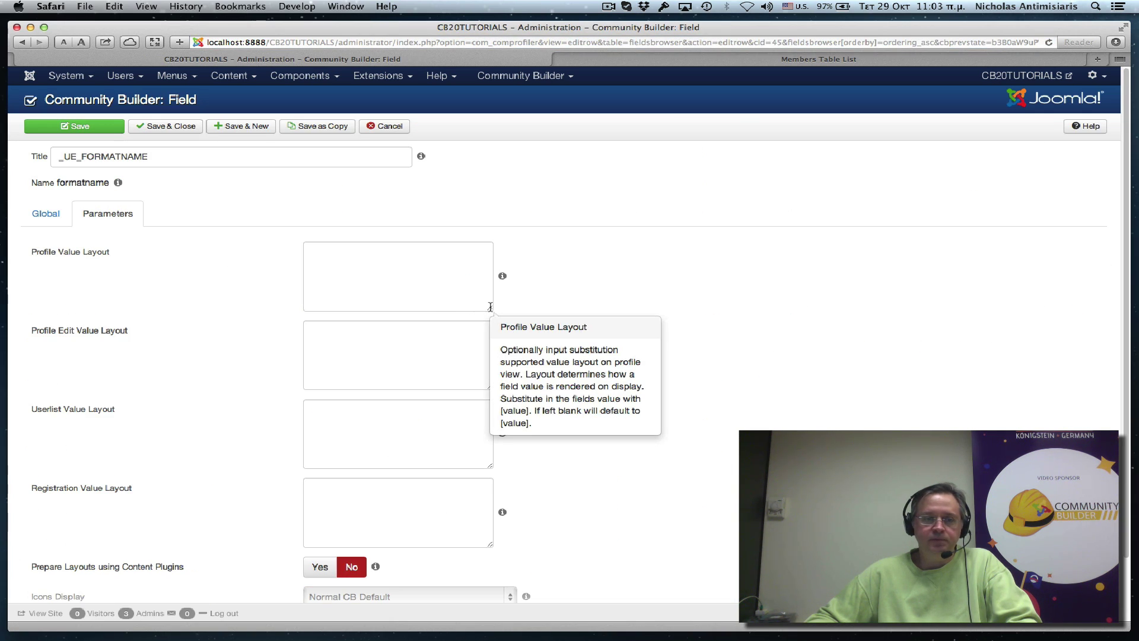
Step: Widen the Userlist Value Layout box and paste in the gender image template code
scroll(671, 318, "down", 3)
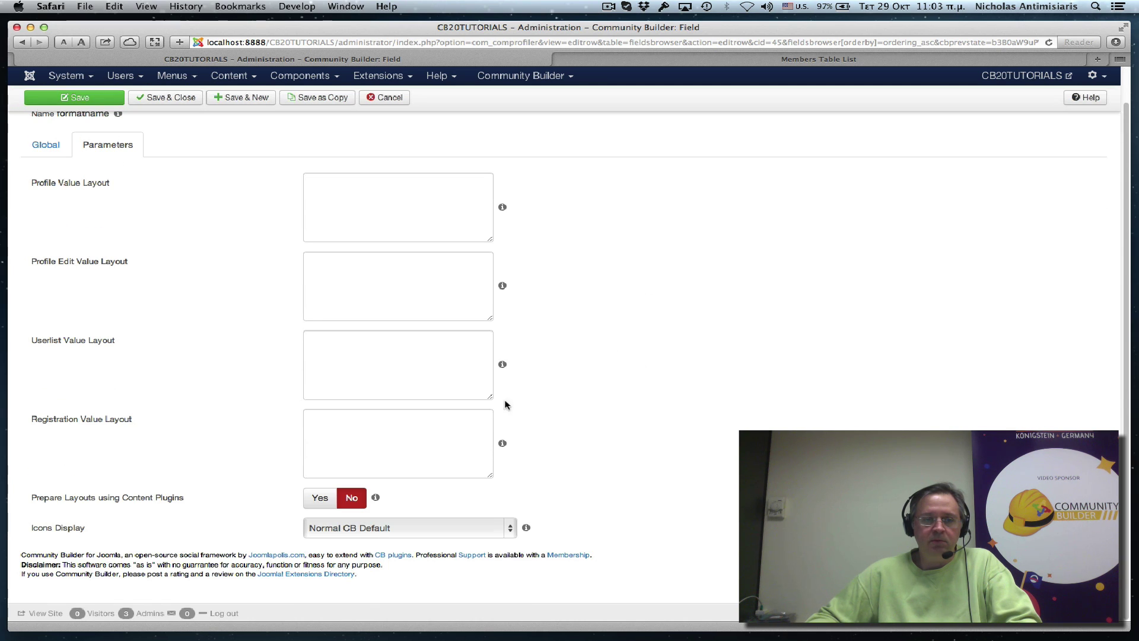
left_click_drag(490, 398, 974, 387)
left_click(435, 362)
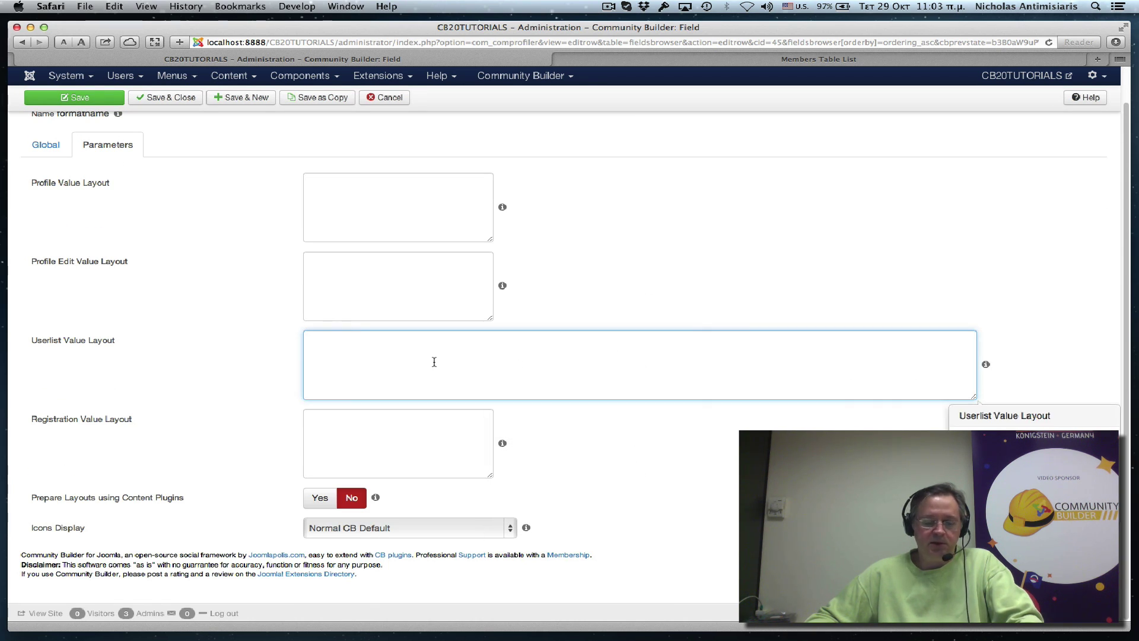
type("<!--[value]--> [cb:if cb_gender=\"Male\"]<img src=\"images/gender_male.png\" alt=\"man symbol\" />[/cb:if] [cb:if cb_gender=\"Female\"]<img src=\"images/gender_female.png\" alt=\"woman symbol\" />[/cb:if]")
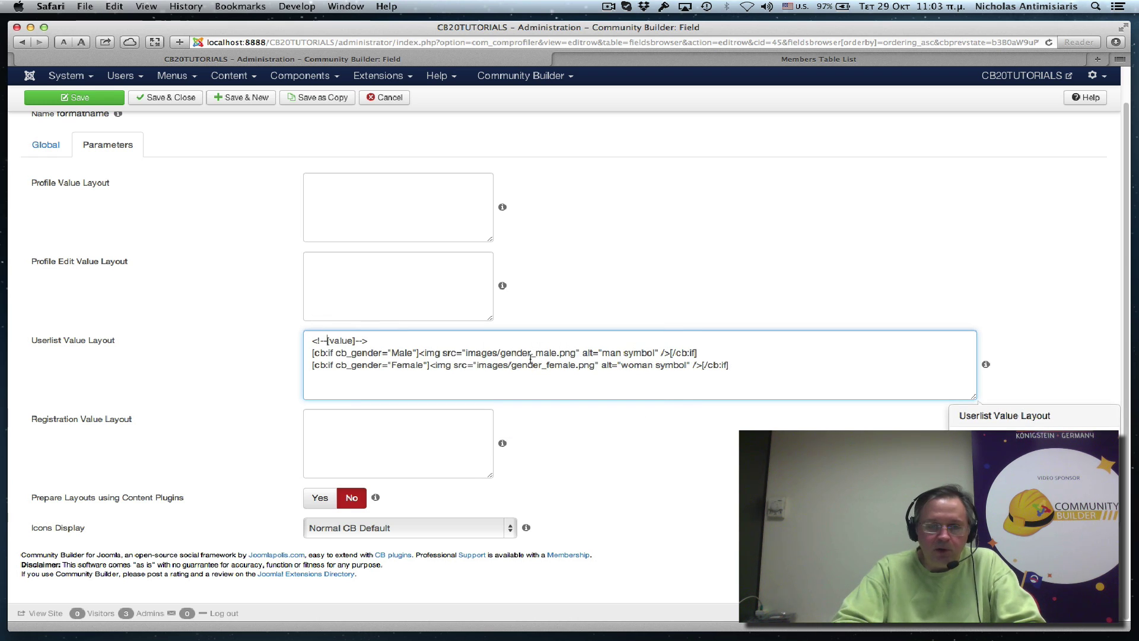
Step: Delete the <!-- --> comment markers so [value] precedes the two cb:if gender image lines
key("BackSpace")
key("BackSpace")
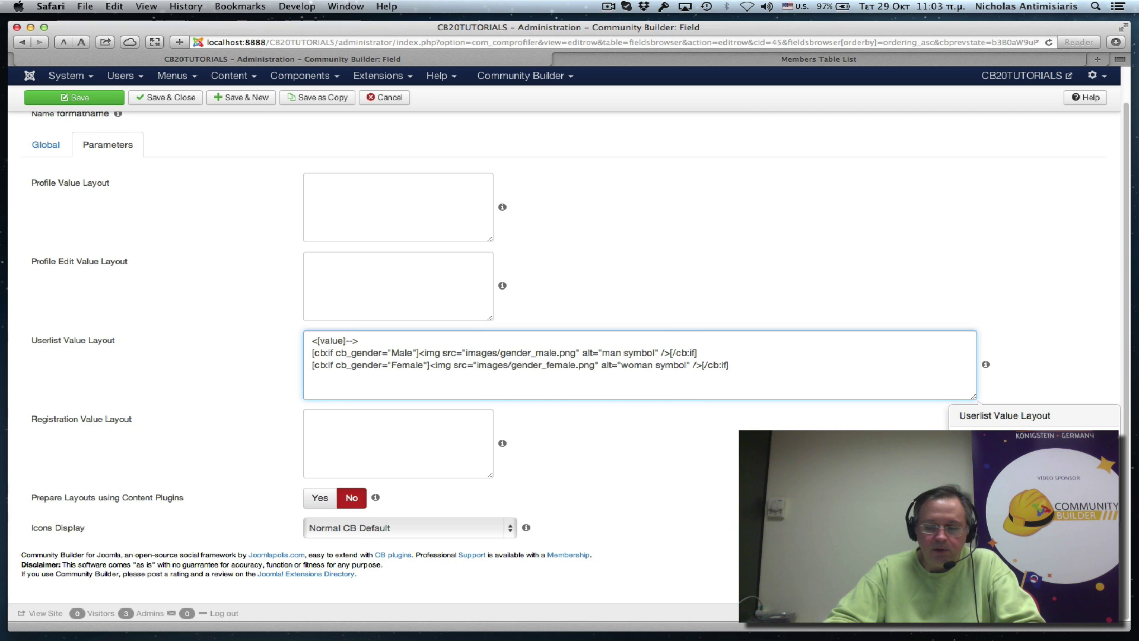
key("BackSpace")
key("BackSpace")
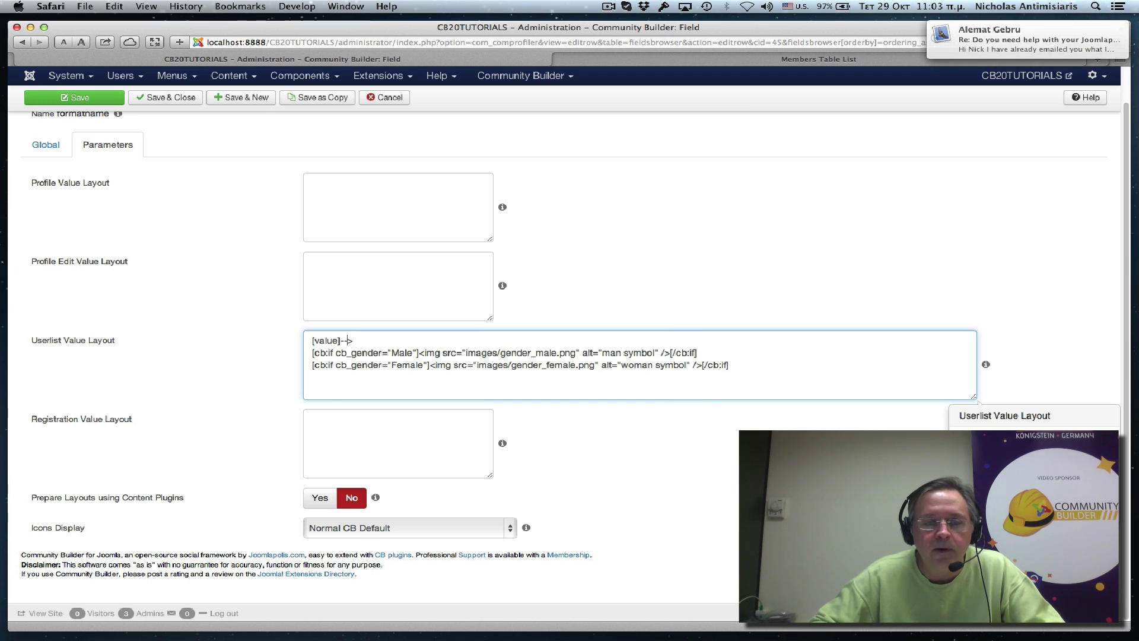
key("BackSpace")
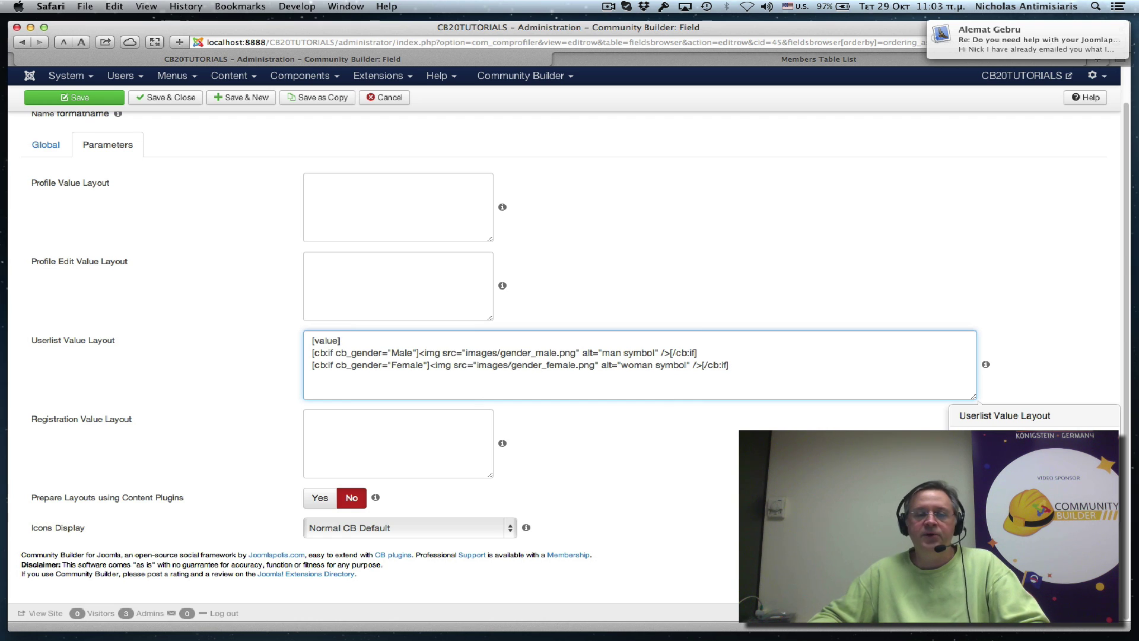
left_click(423, 365)
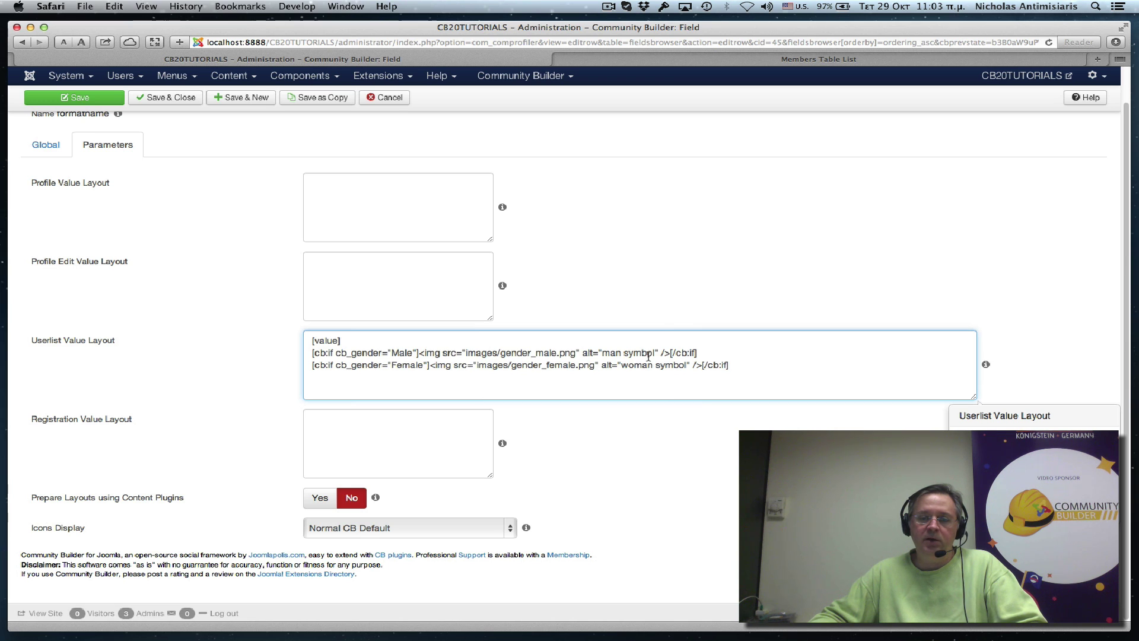
scroll(645, 369, "up", 2)
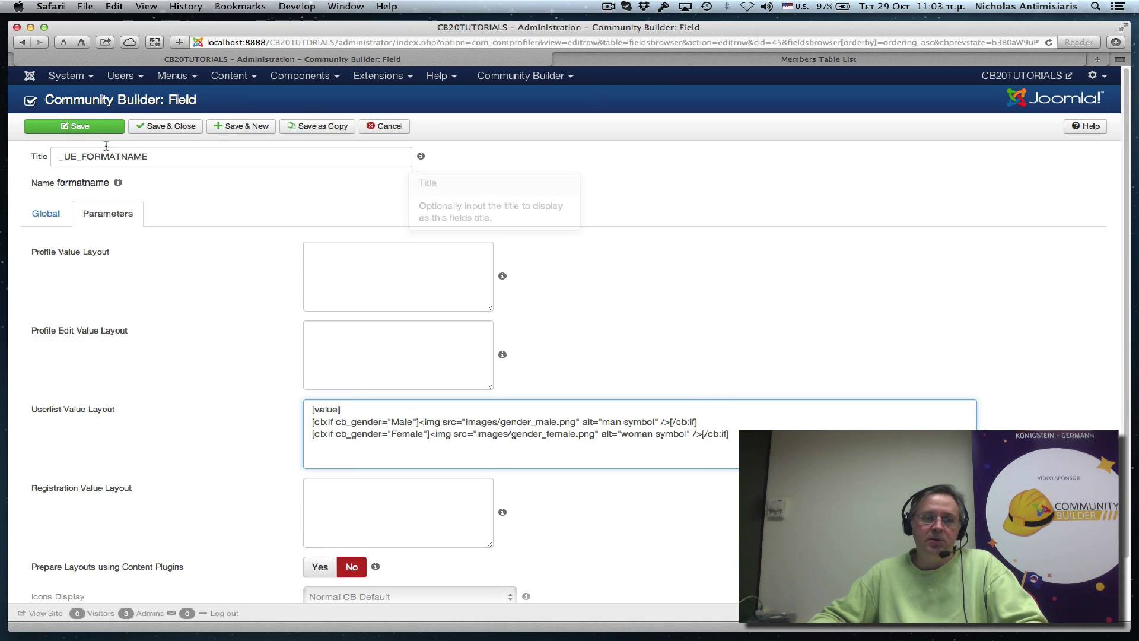
Step: Save formatname, reload the members list to confirm symbols beside each name, and close the editor
left_click(83, 127)
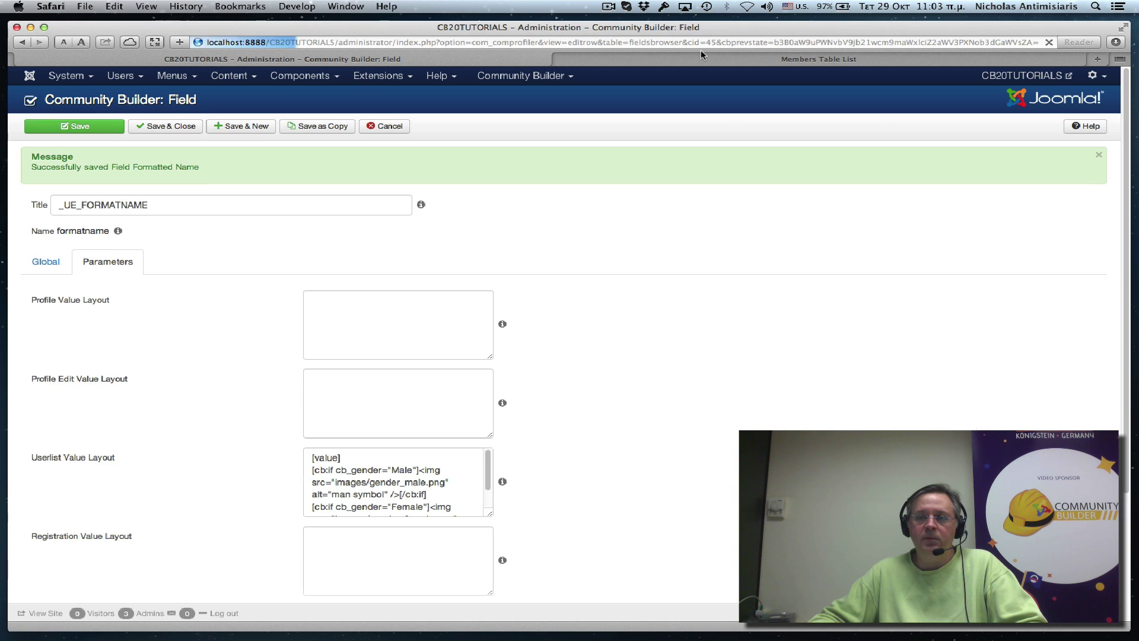
left_click(819, 59)
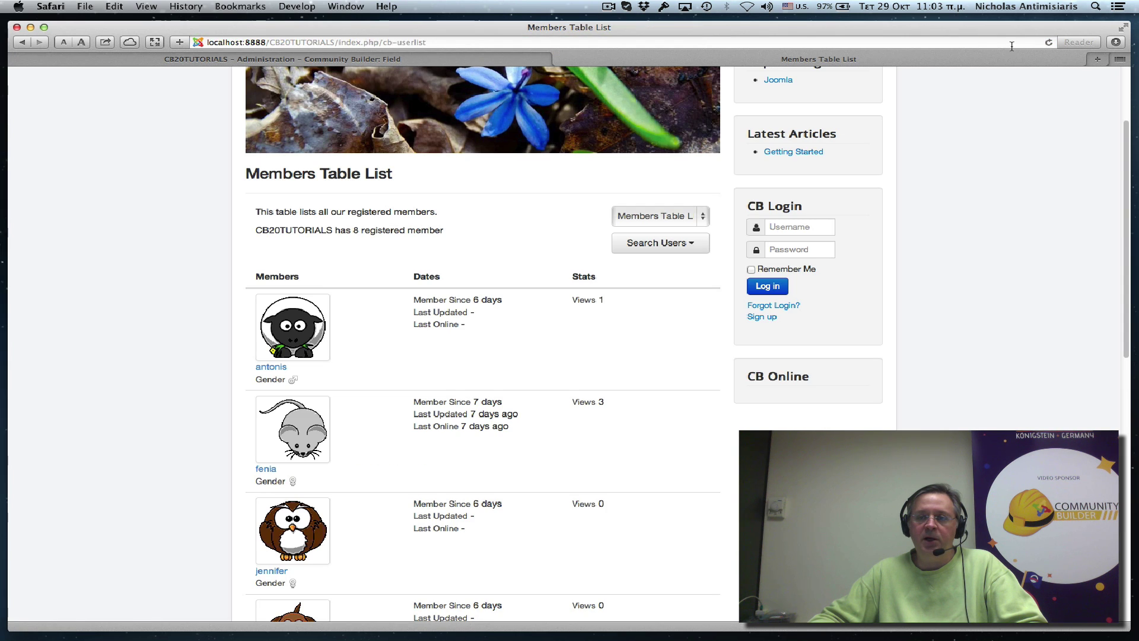
left_click(1048, 42)
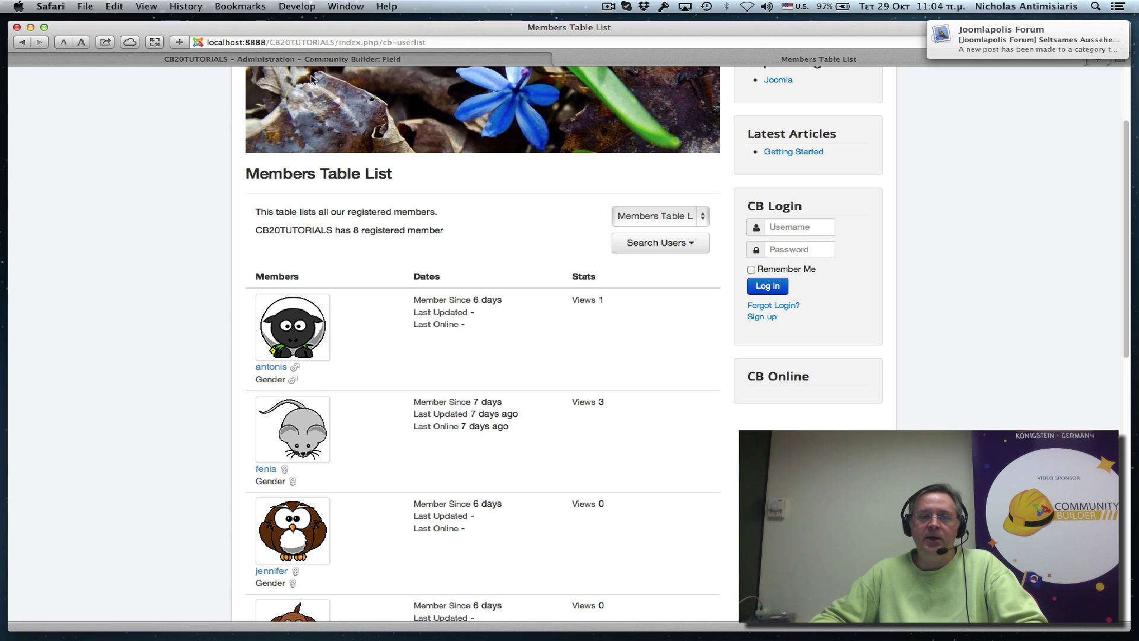
left_click(277, 60)
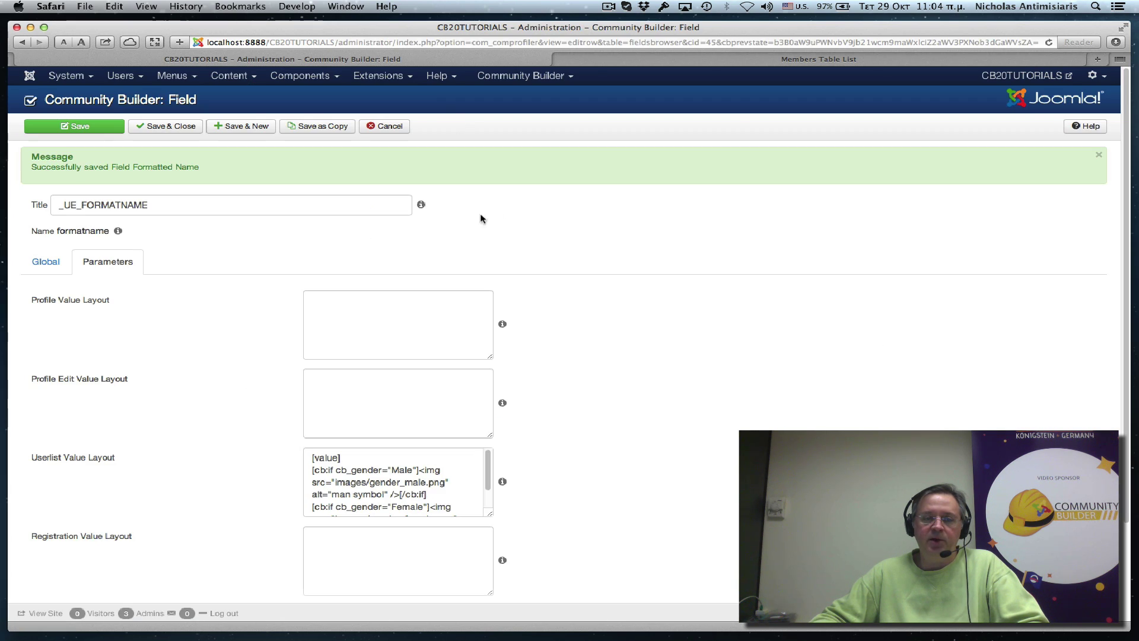
left_click(391, 126)
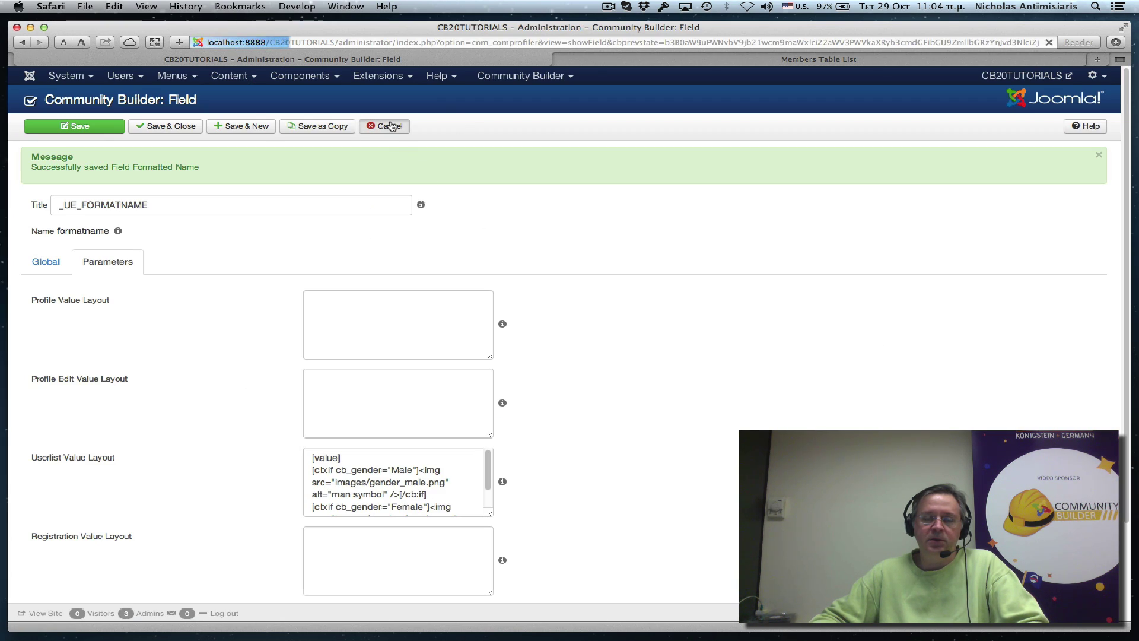
Step: In List Management, remove the Gender row from the Members Table List's Members column and save
left_click(514, 76)
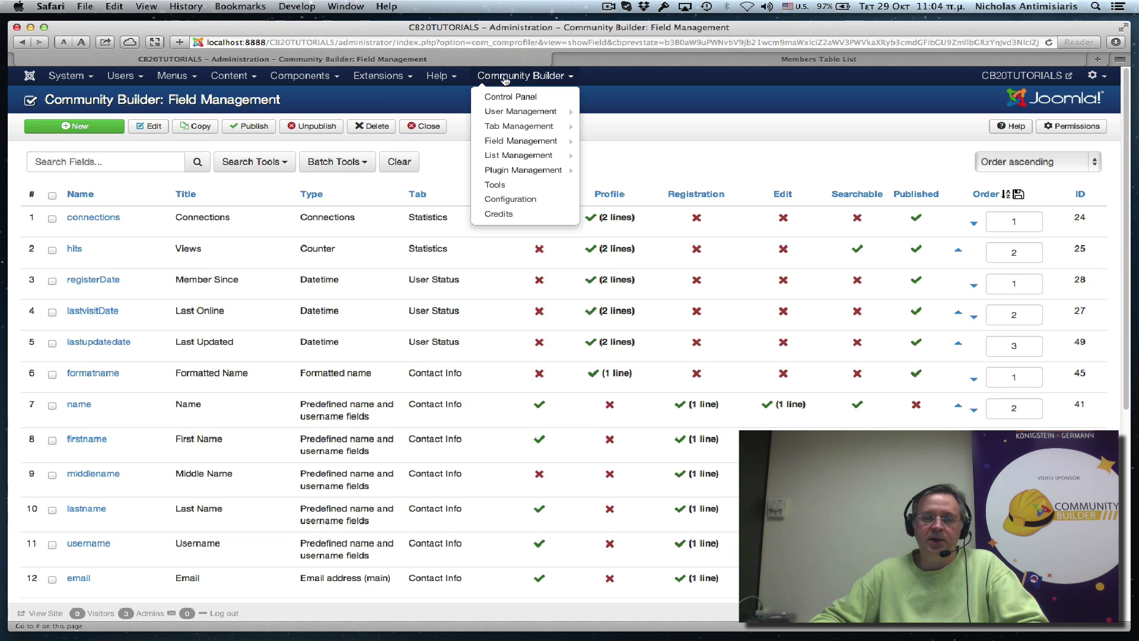
left_click(504, 157)
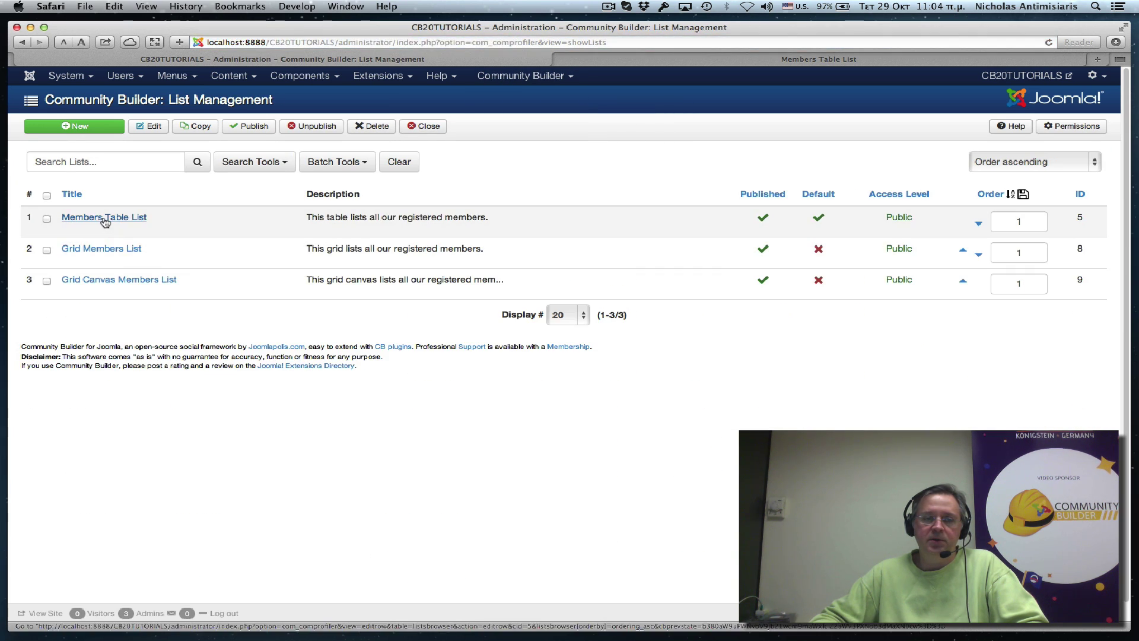
left_click(104, 219)
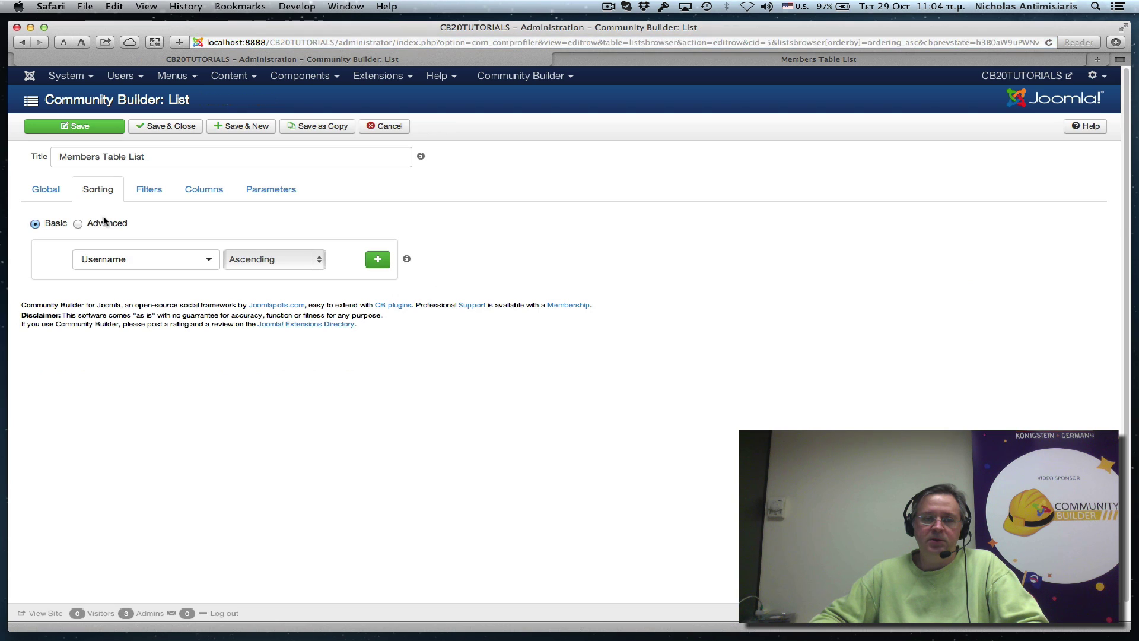
left_click(203, 189)
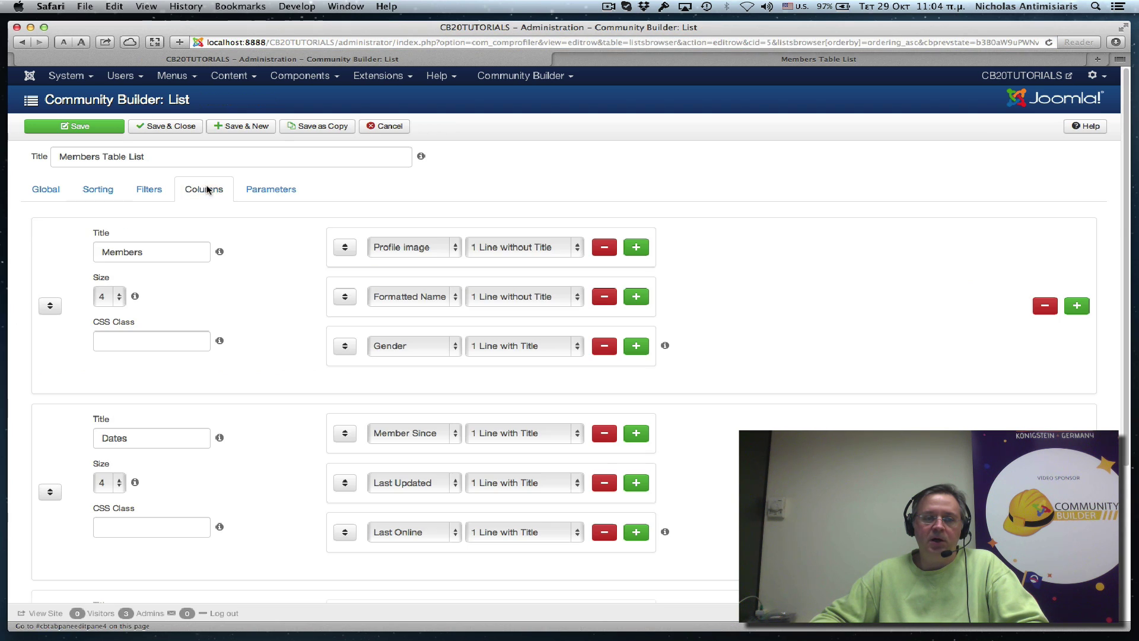
left_click(603, 350)
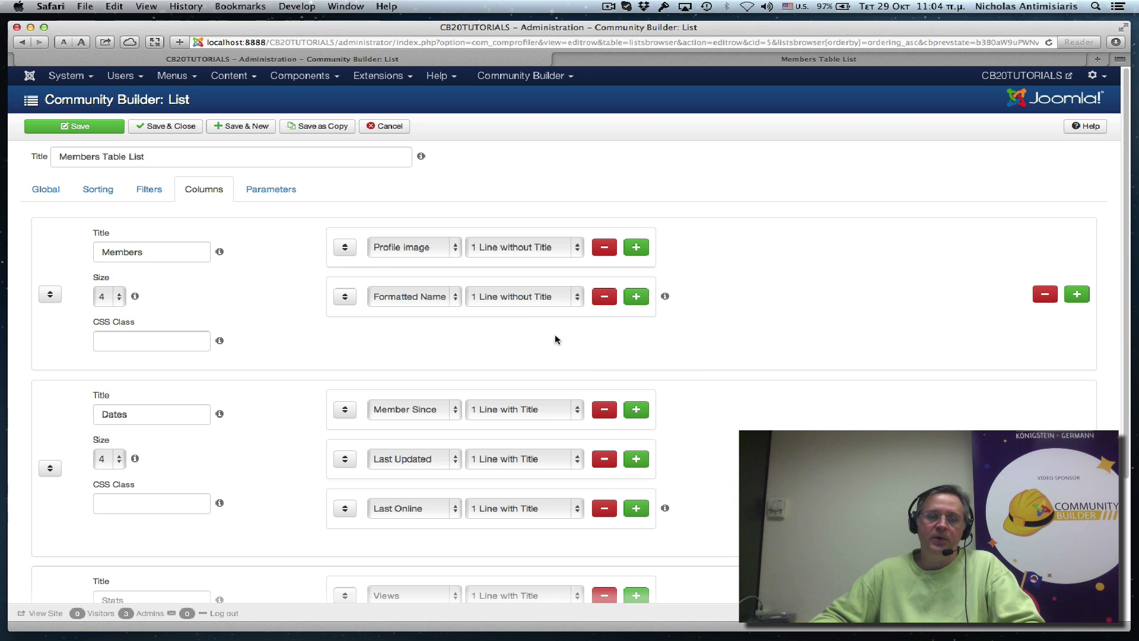
left_click(103, 131)
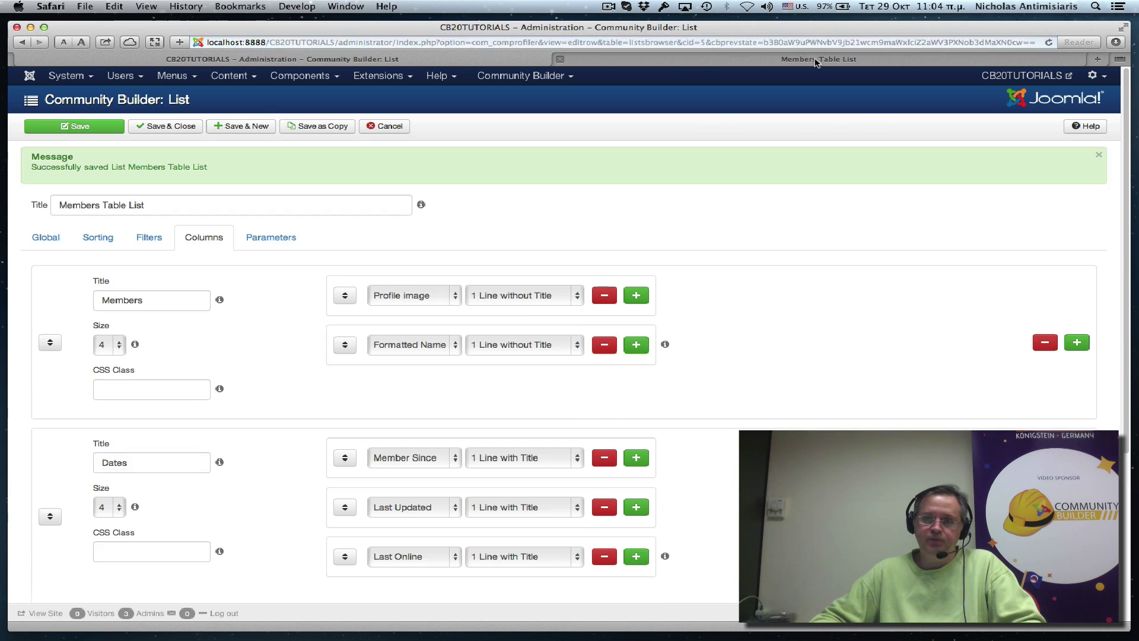
Step: Reload the front-end members list to check Gender lines are gone and expand the Search Users form
left_click(819, 59)
left_click(1049, 44)
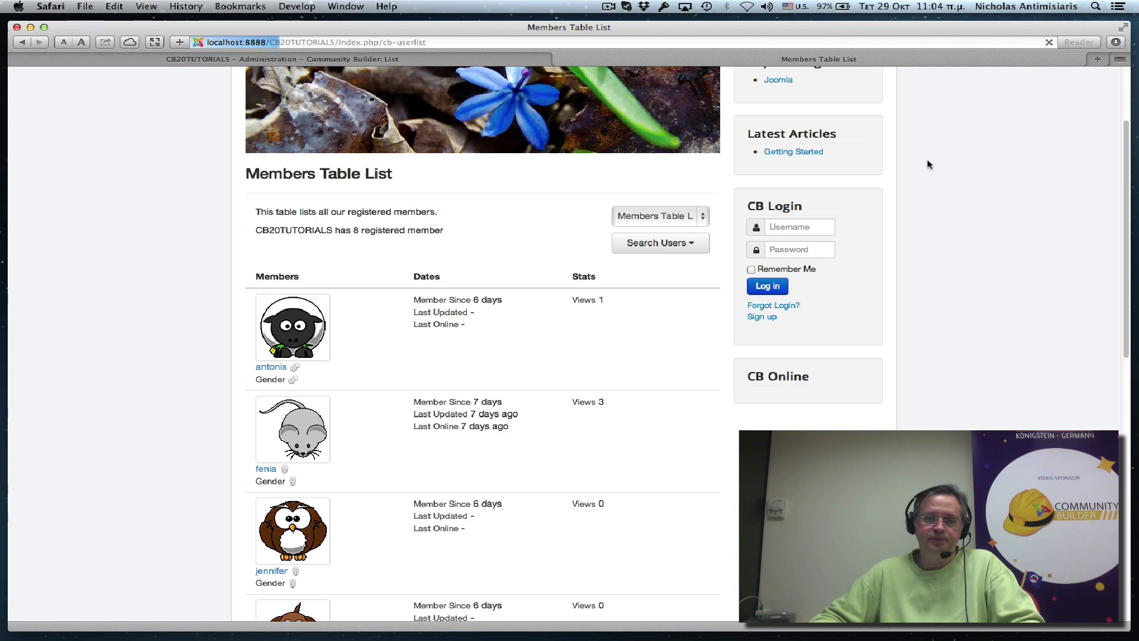
scroll(602, 407, "down", 2)
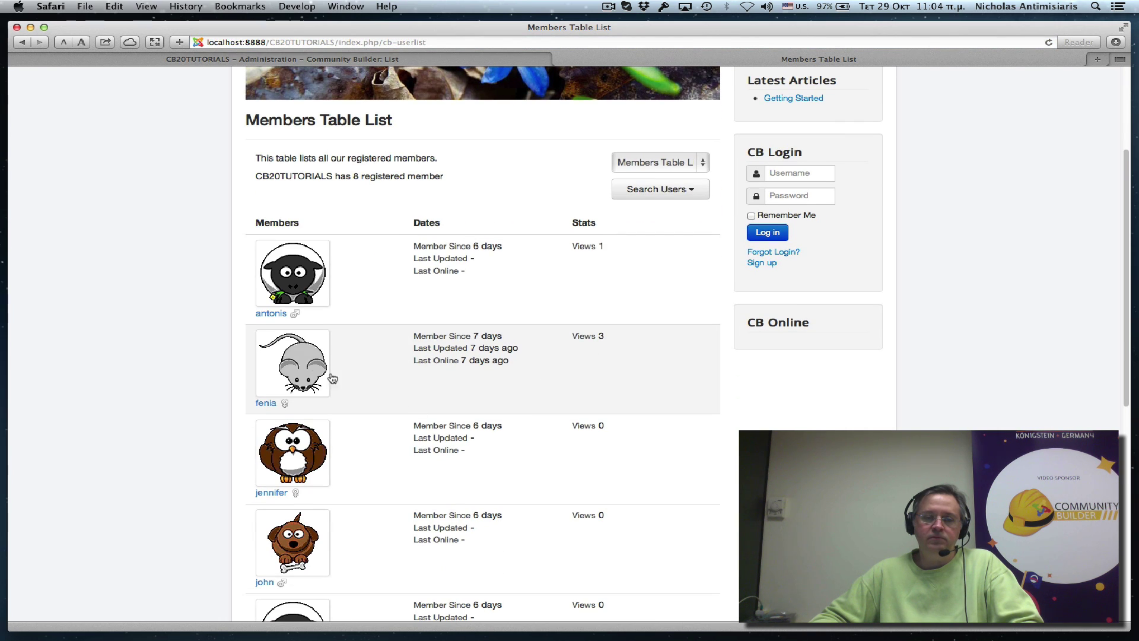
left_click(660, 189)
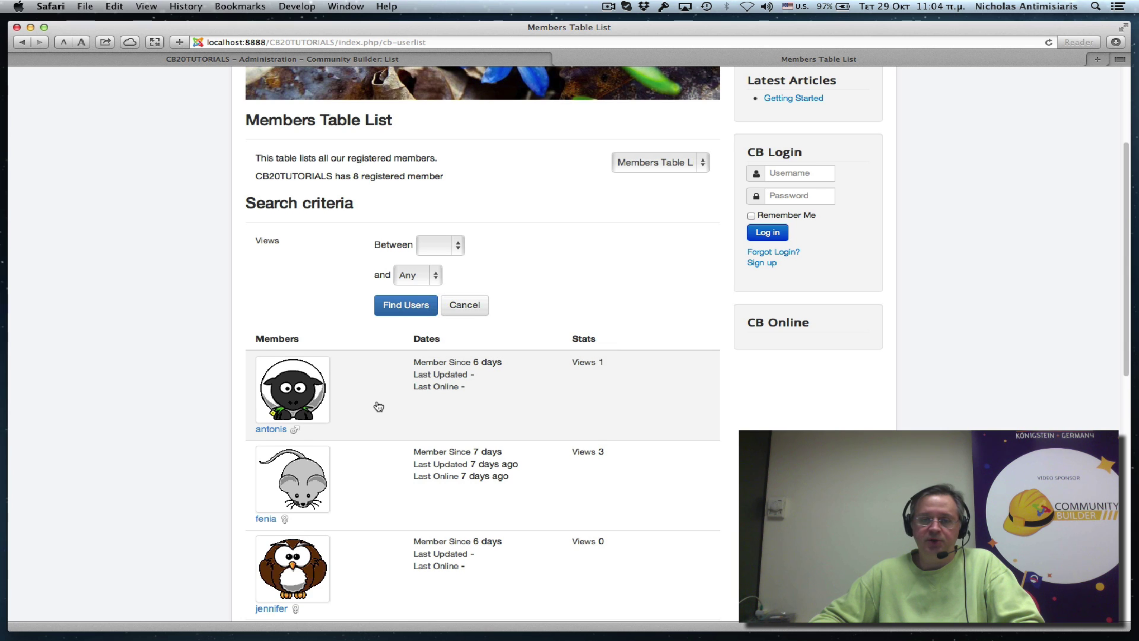
scroll(378, 405, "up", 2)
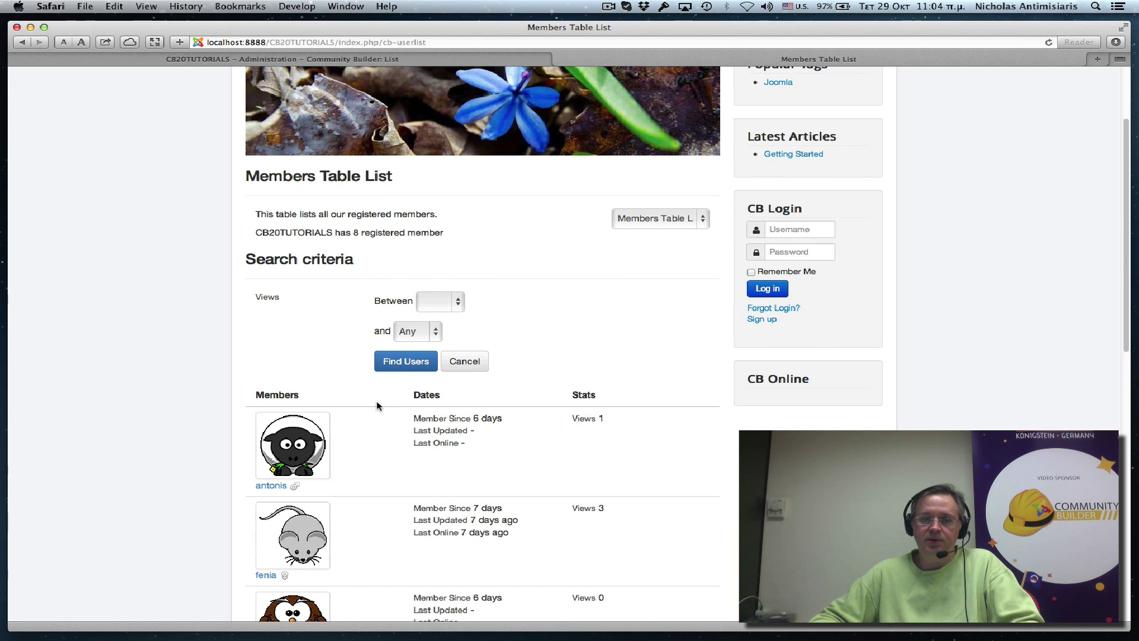
scroll(378, 406, "up", 4)
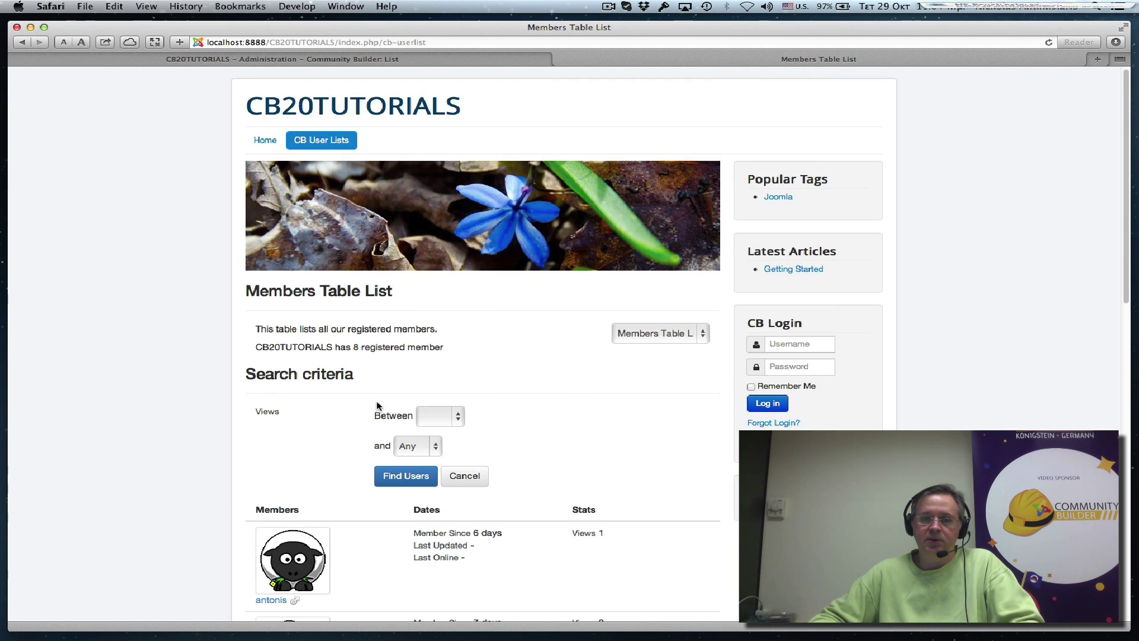
left_click(352, 59)
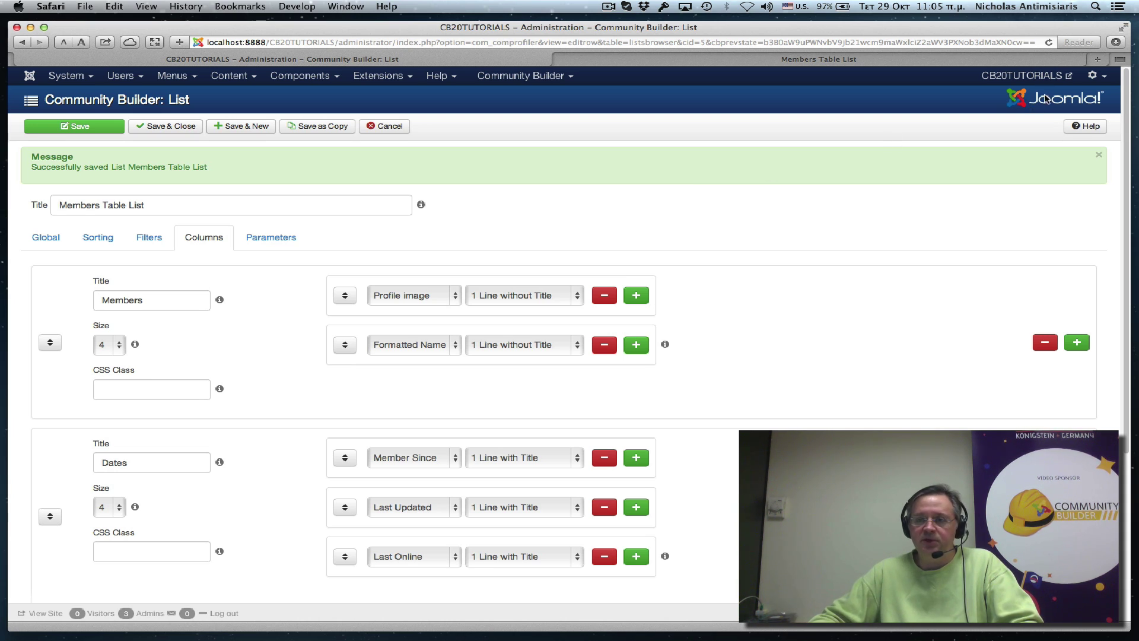
left_click(1099, 59)
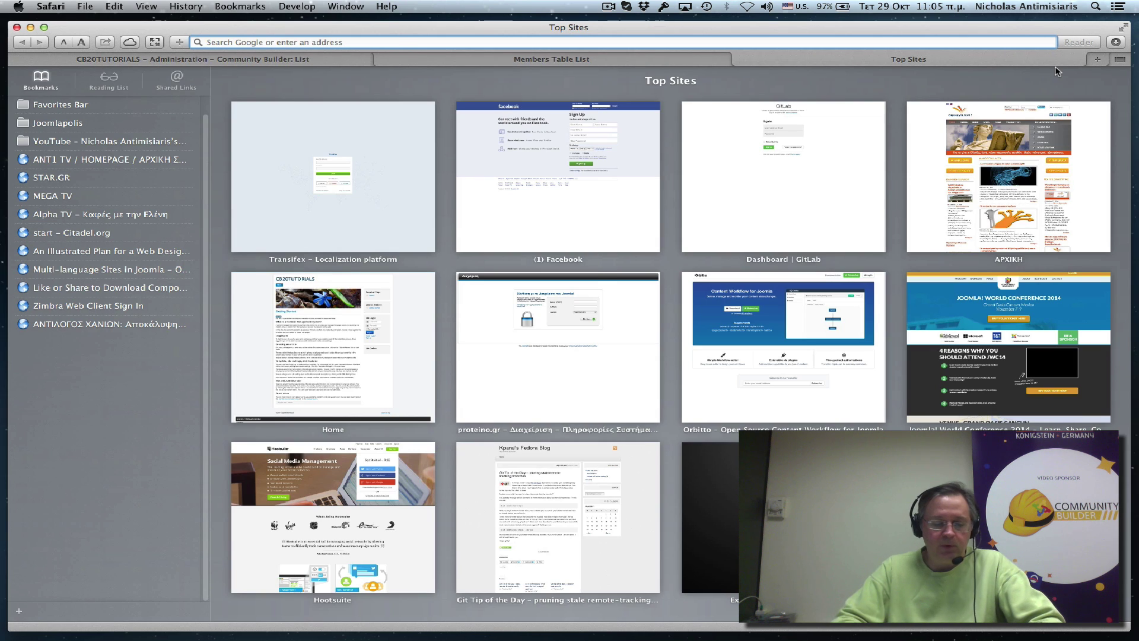
type("www.joomlapolis.com")
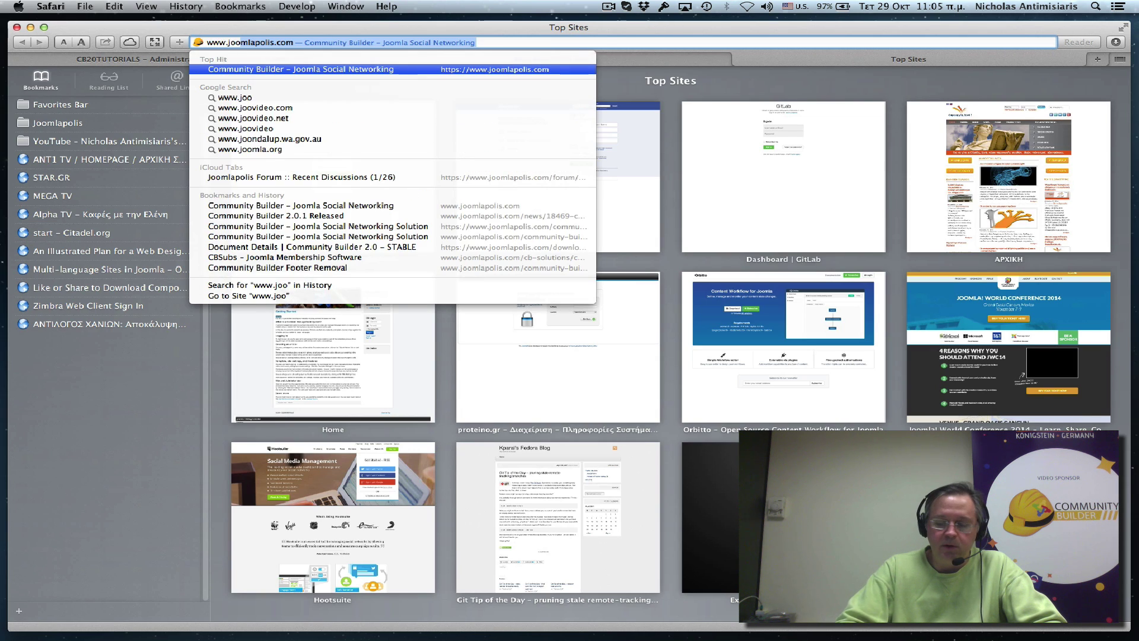
key("Return")
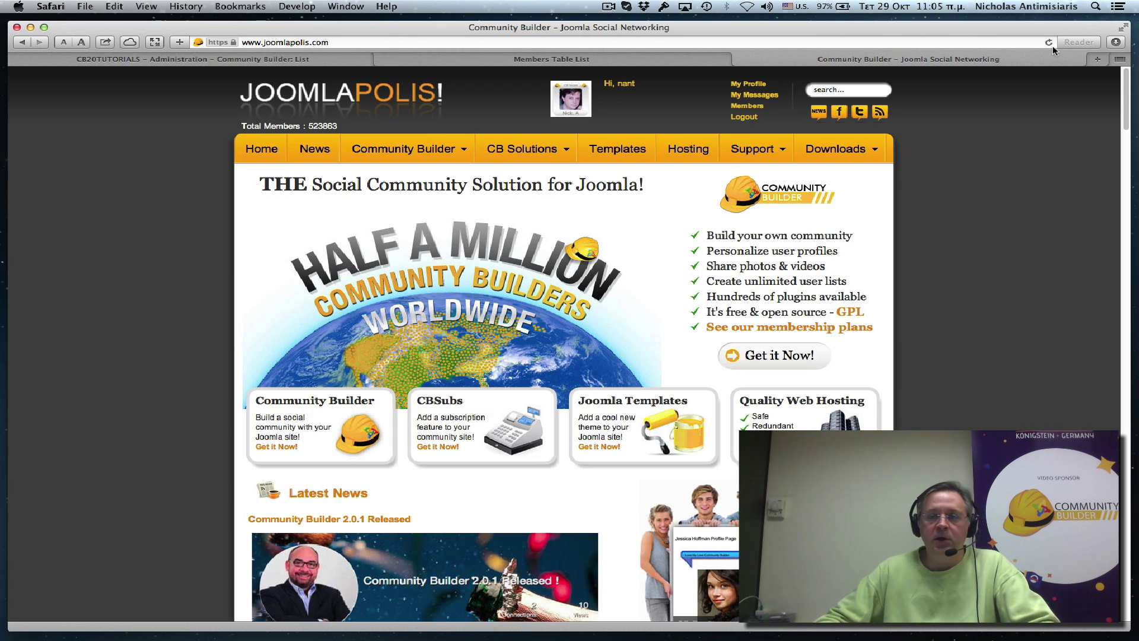
left_click(742, 153)
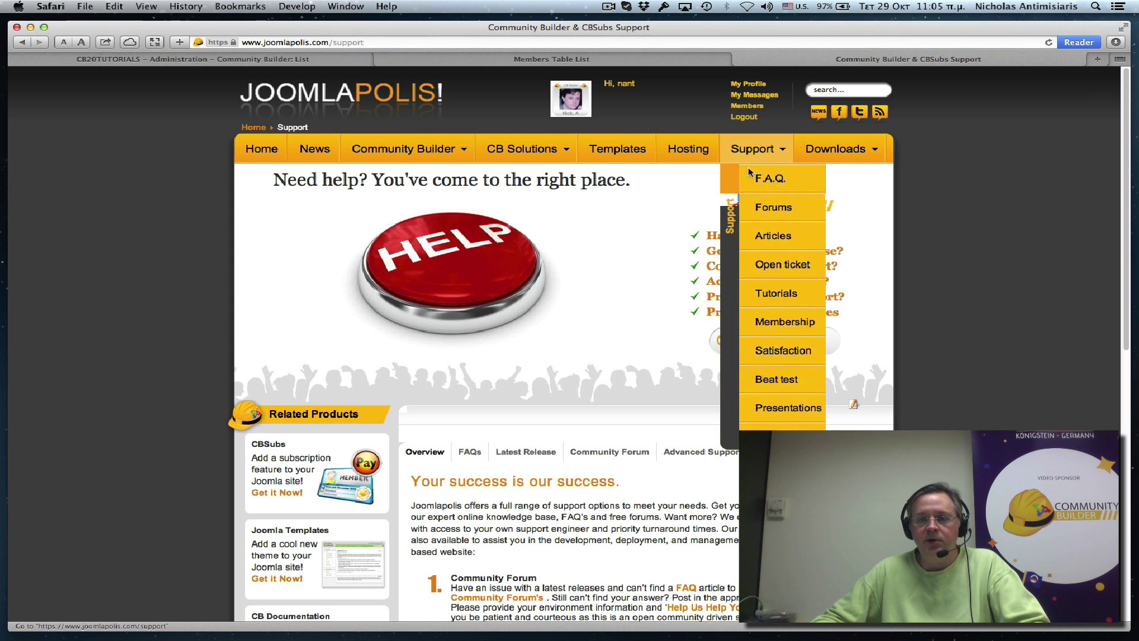
left_click(778, 294)
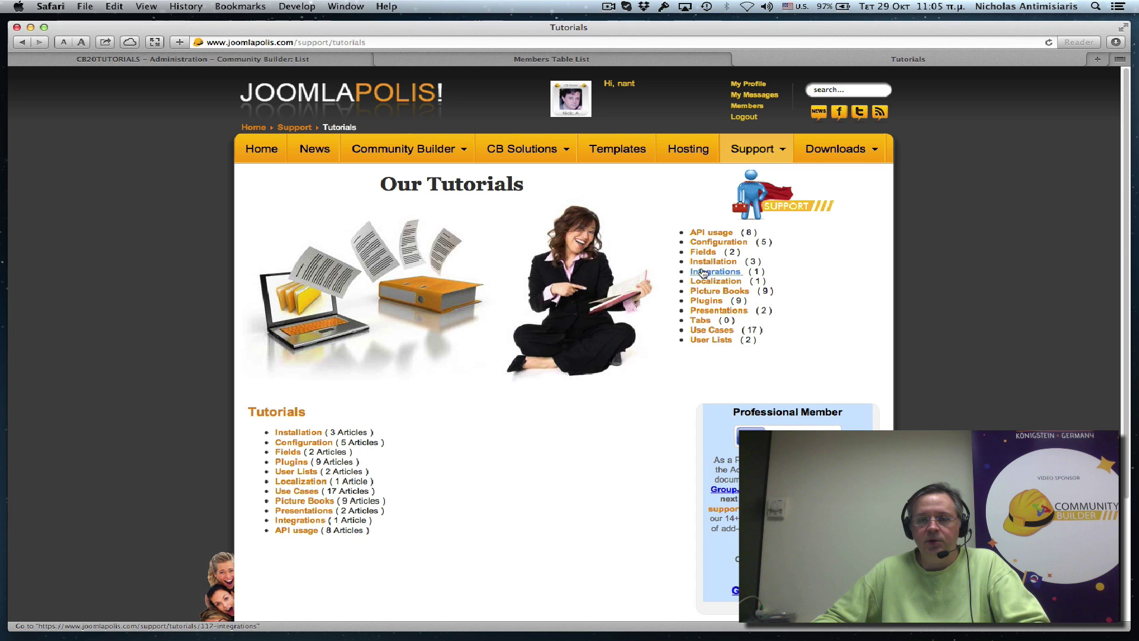
left_click(710, 329)
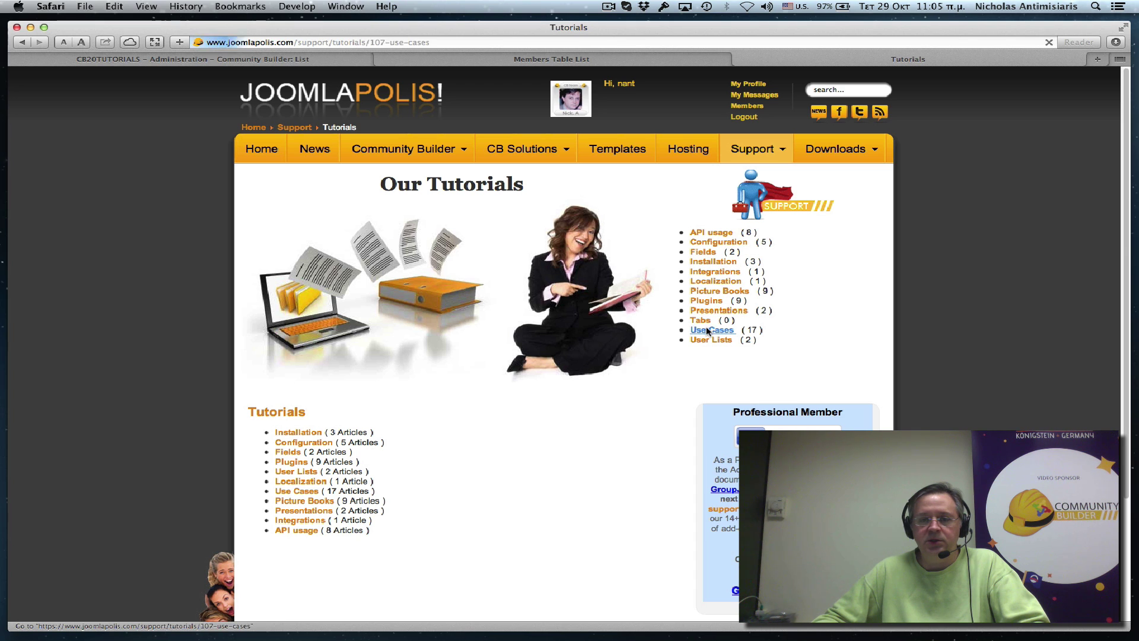
scroll(505, 386, "down", 5)
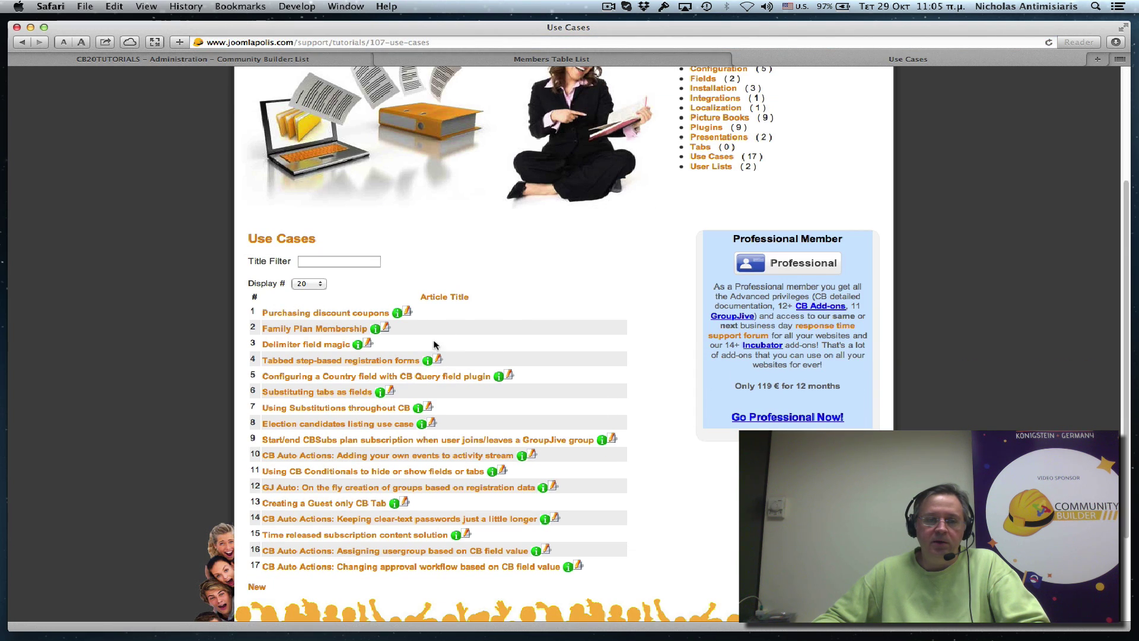
Step: Open 'Using Substitutions throughout CB' and read through its parameters, operators and positions
left_click(326, 410)
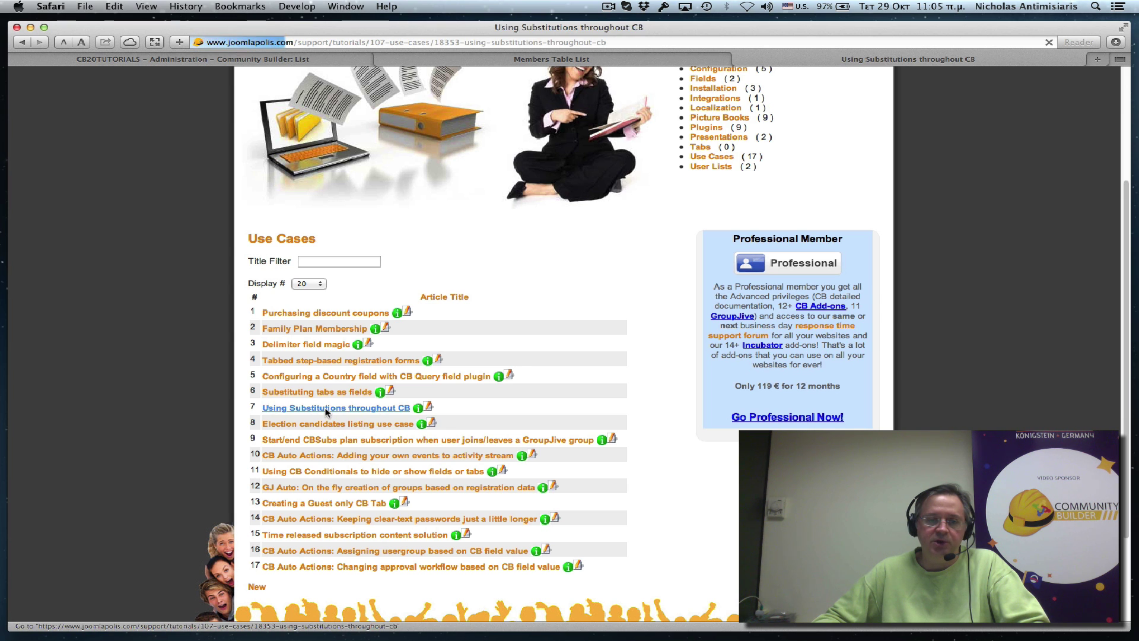
scroll(412, 411, "down", 3)
scroll(412, 411, "down", 5)
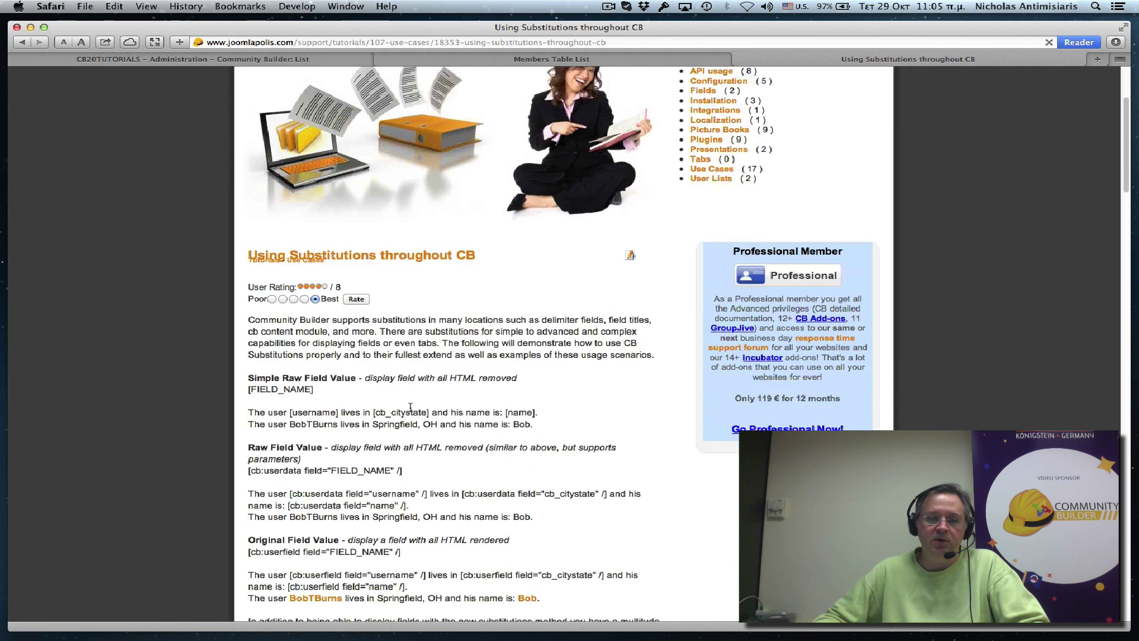
scroll(379, 368, "down", 4)
scroll(363, 341, "down", 5)
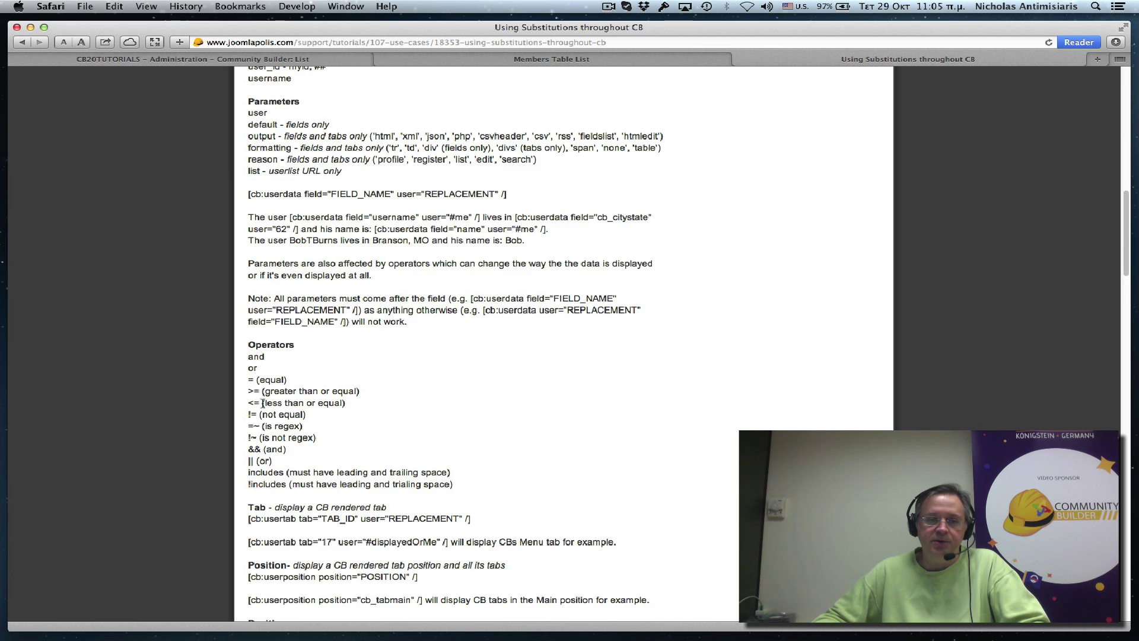
scroll(271, 444, "down", 2)
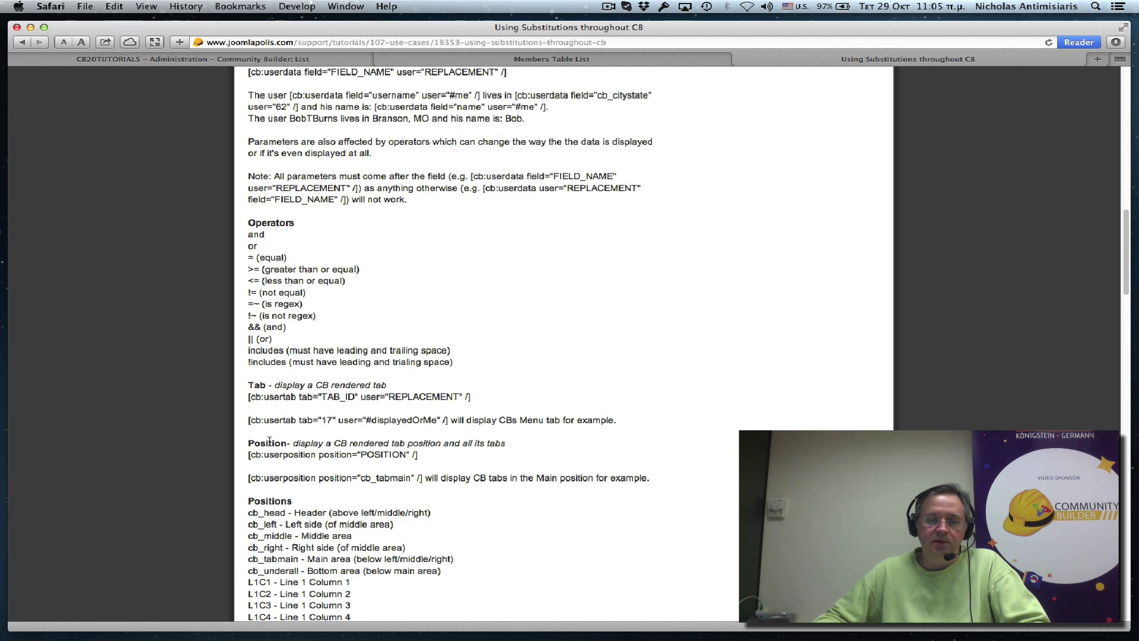
scroll(285, 430, "down", 4)
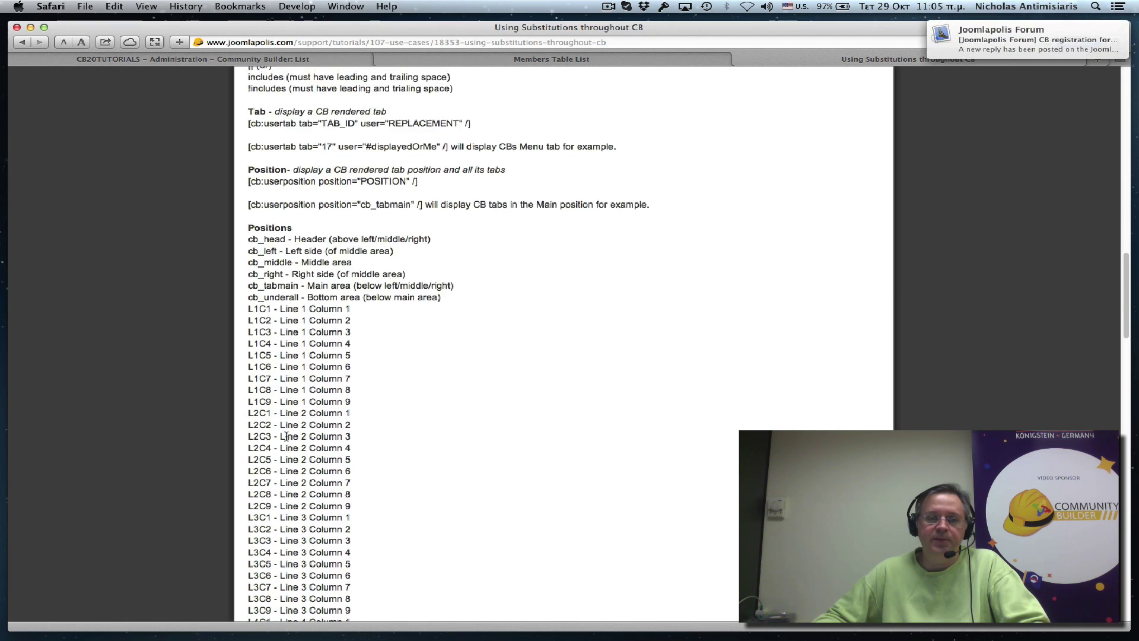
scroll(286, 432, "up", 10)
scroll(286, 432, "up", 10)
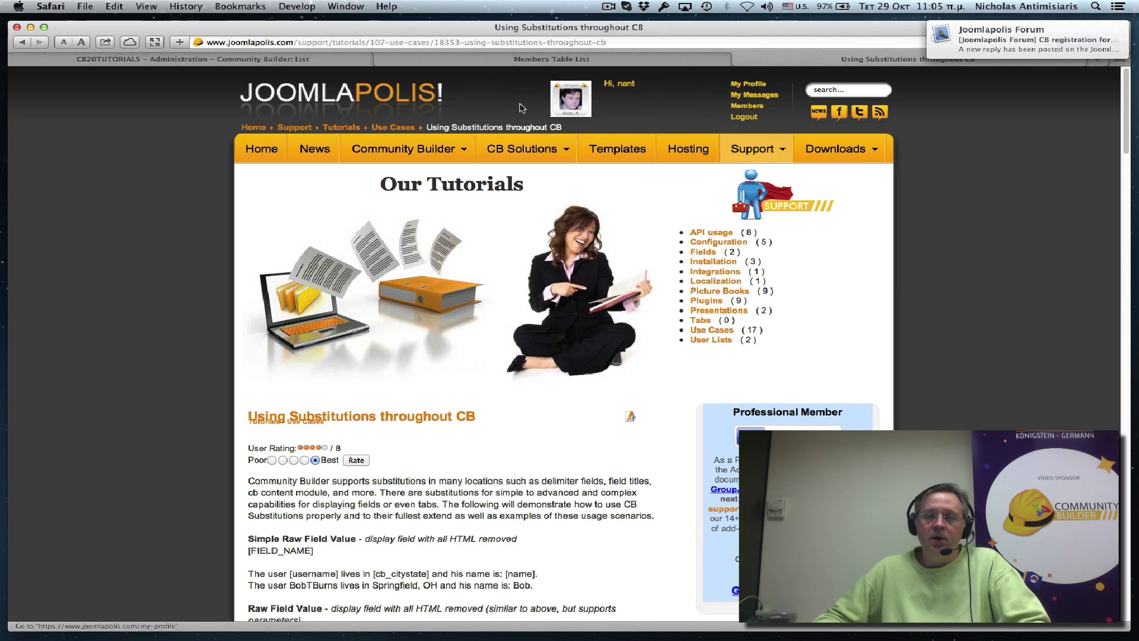